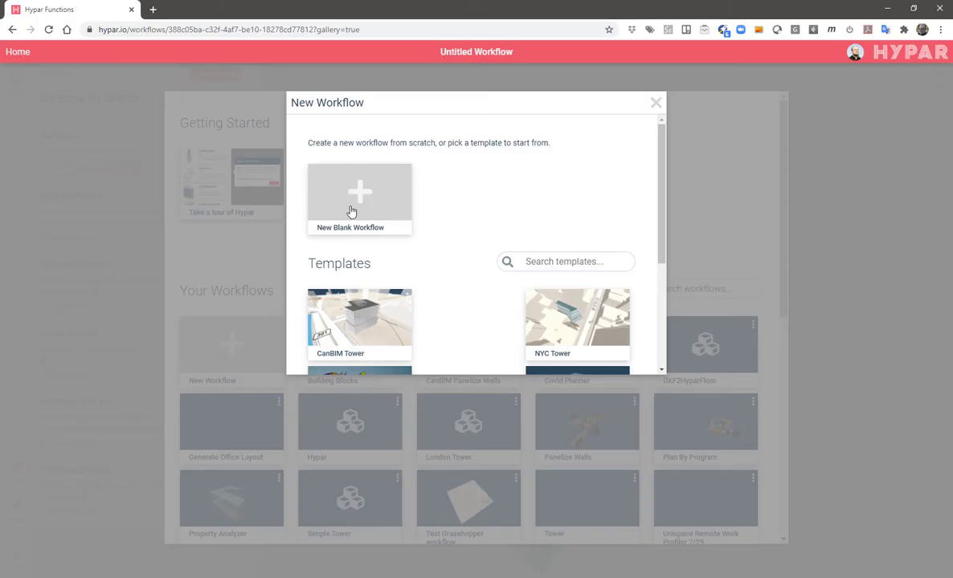
Step: Choose the New Blank Workflow card to create an untitled workflow
click(323, 197)
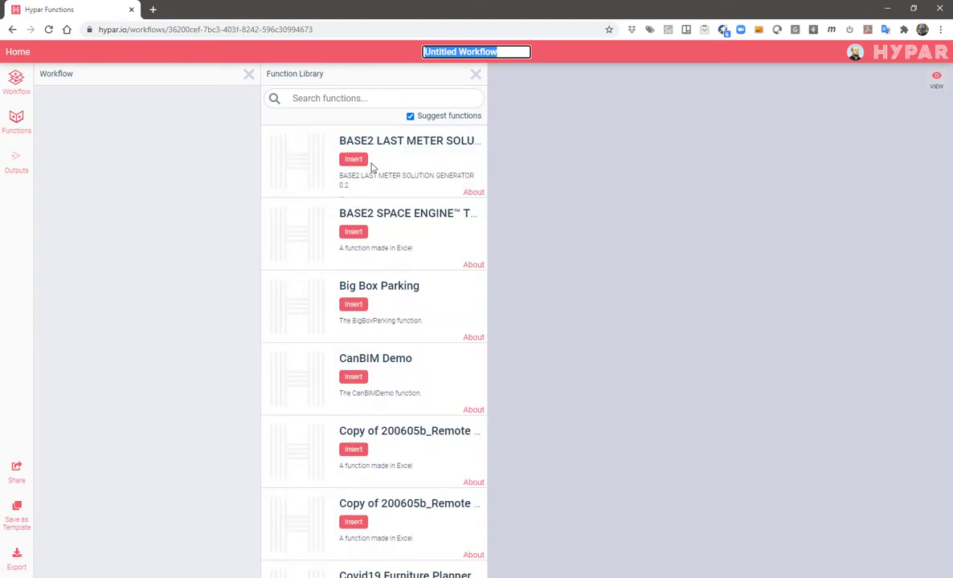
Step: Search the function library for 'env' and insert Envelope By Sketch
click(337, 99)
text(env)
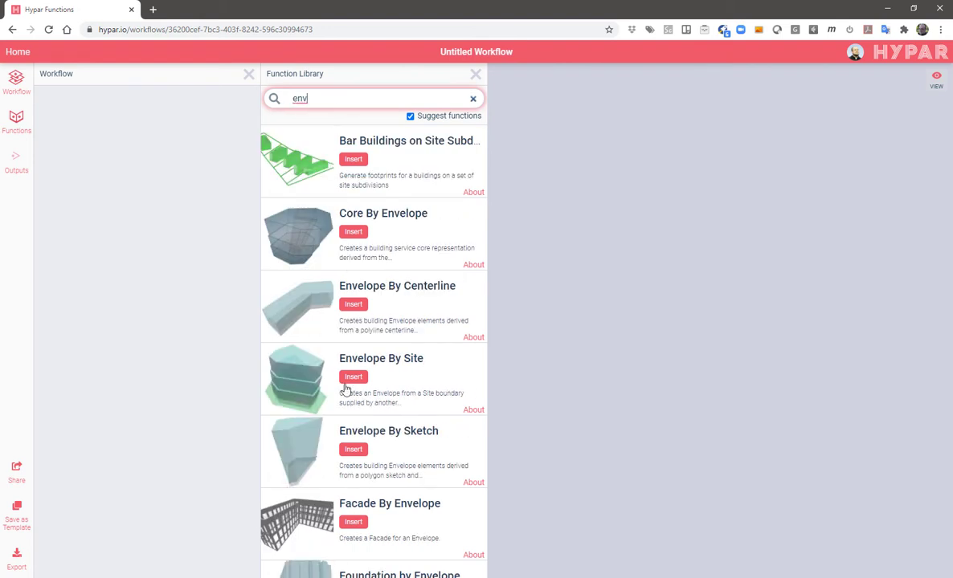
click(352, 451)
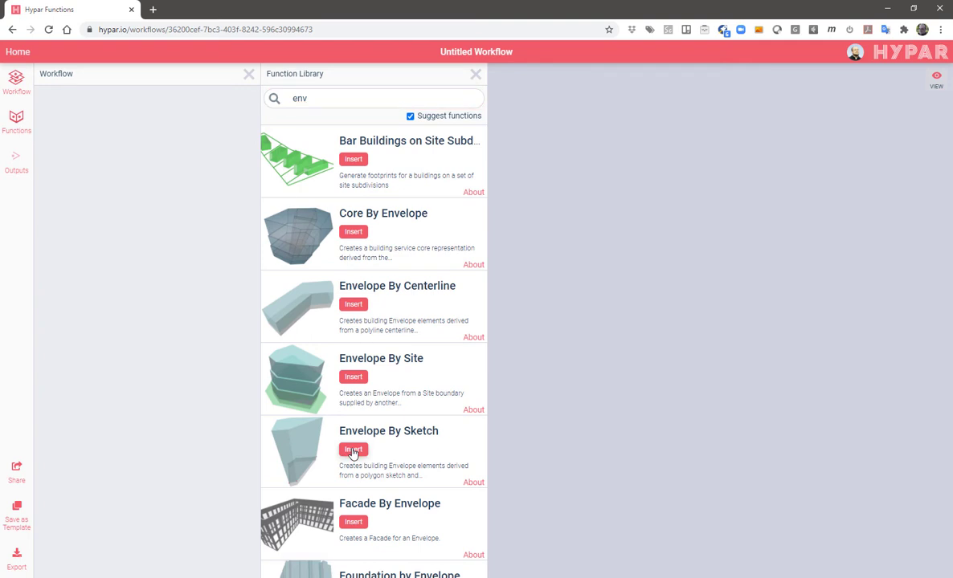
click(352, 451)
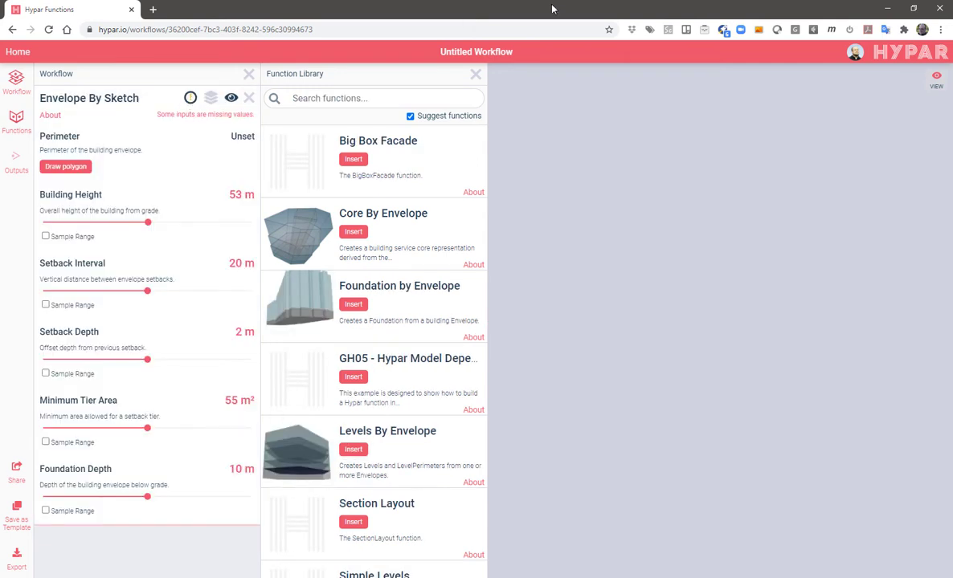
Step: Draw a six-corner L-shaped polygon as the Envelope By Sketch perimeter and save it
click(476, 75)
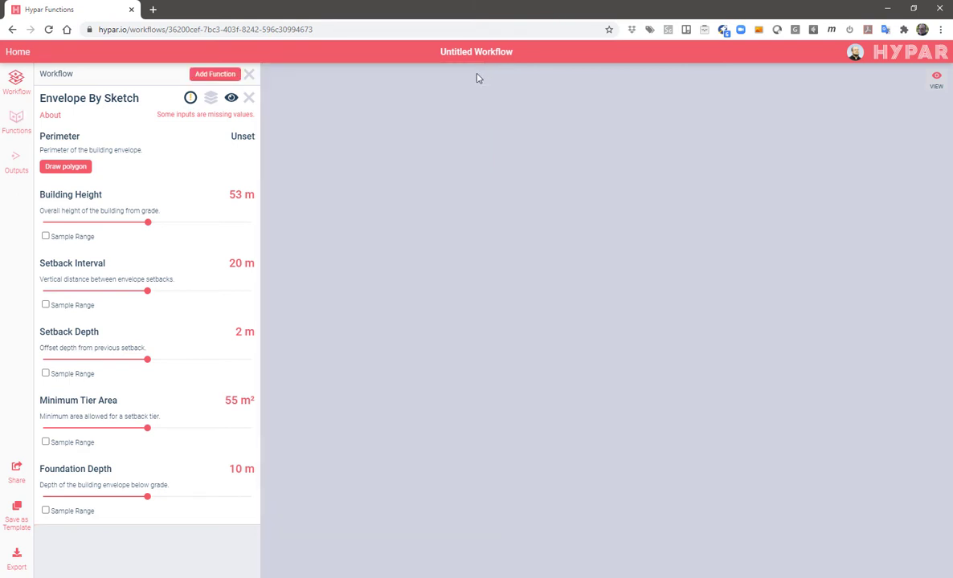
click(69, 167)
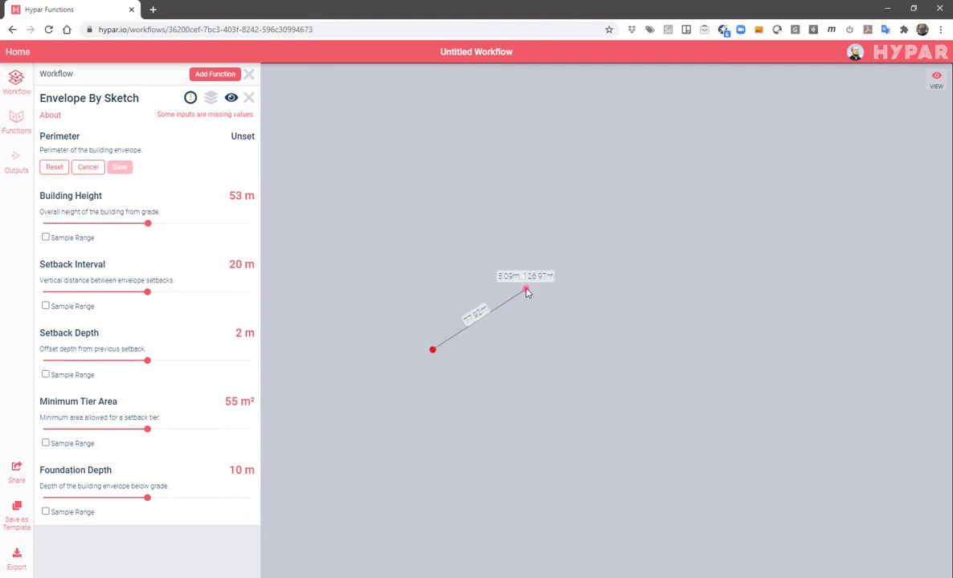
click(562, 253)
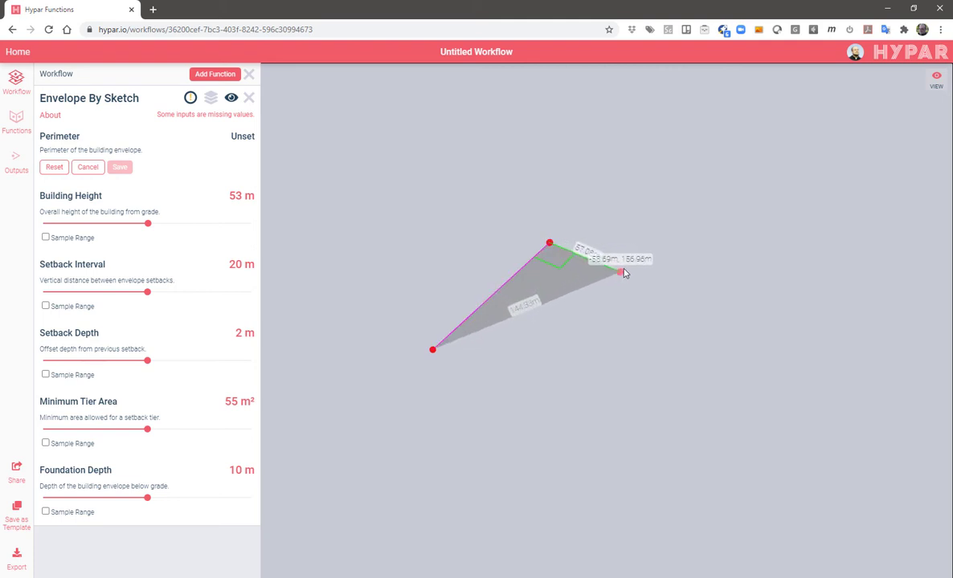
click(644, 282)
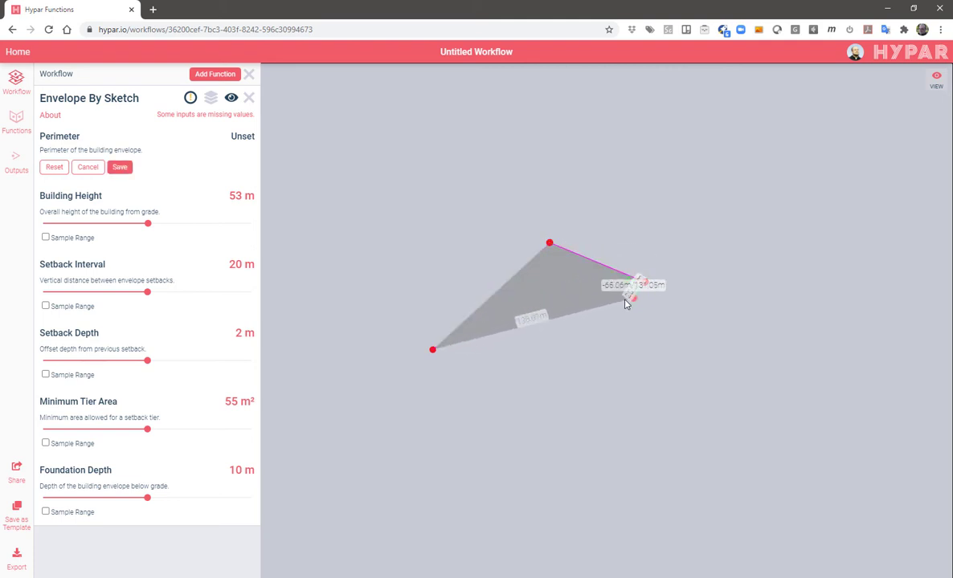
click(606, 338)
click(549, 311)
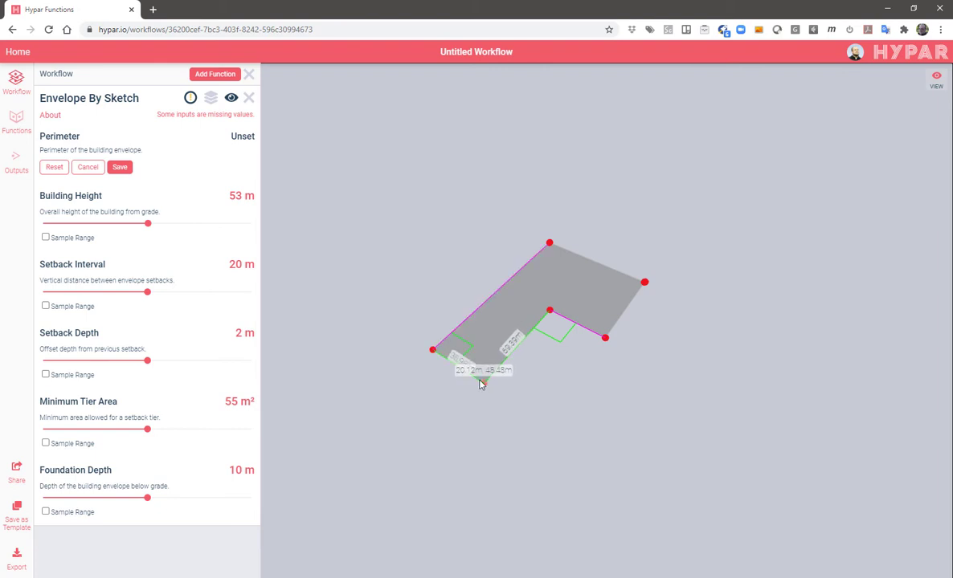
click(482, 383)
click(120, 167)
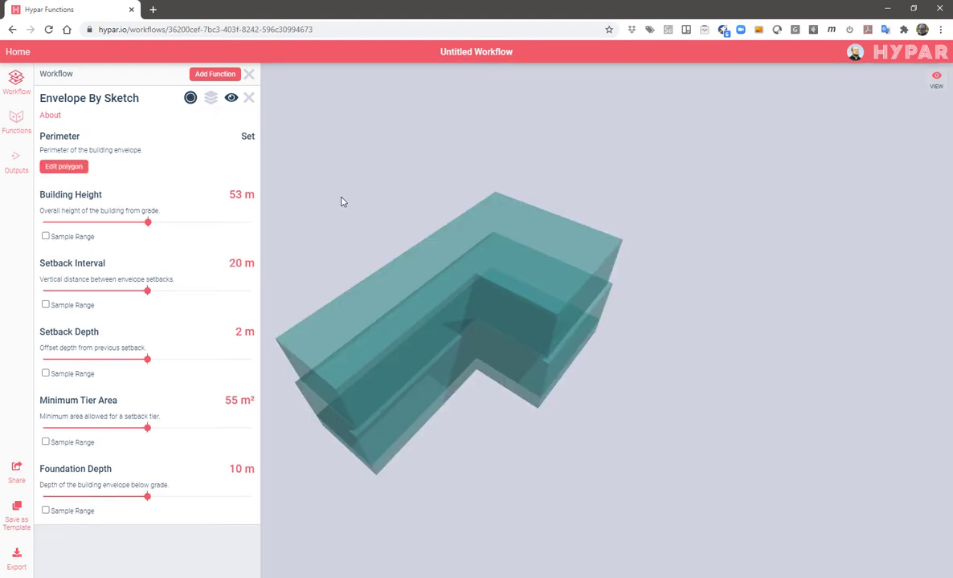
Step: Raise building height to 83 m, cut setback interval to 13 m and setback depth to 1.5 m
drag(390, 213, 410, 200)
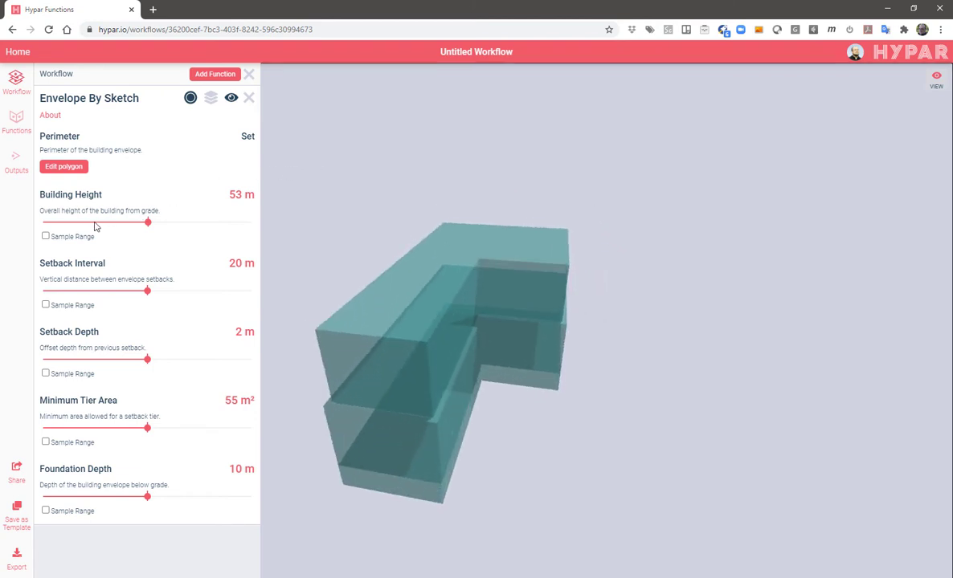
drag(148, 224, 217, 227)
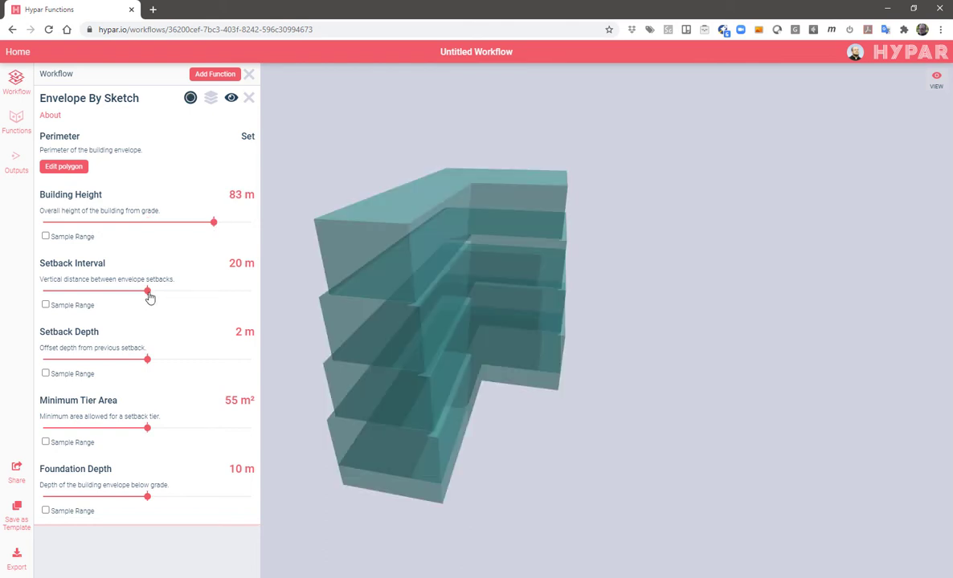
drag(148, 296, 74, 293)
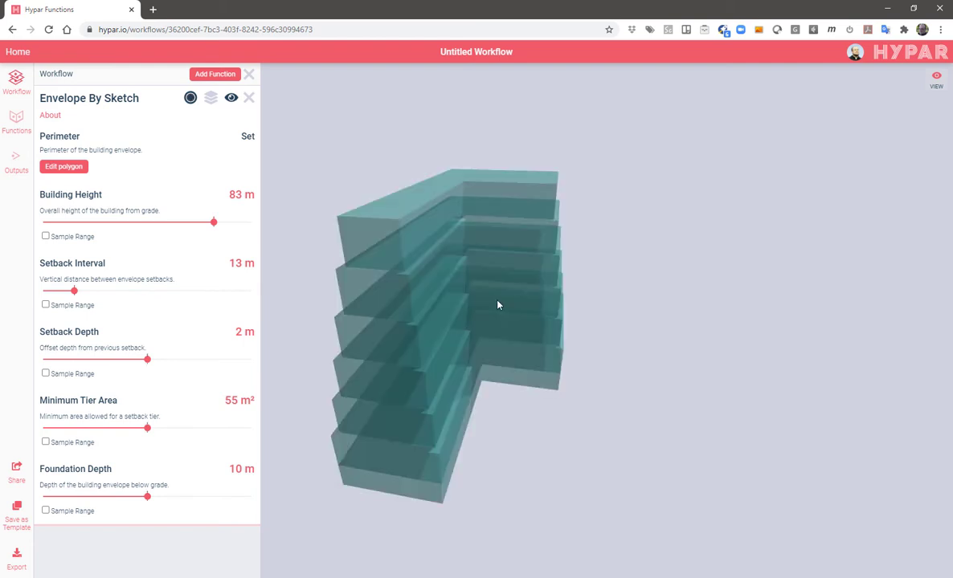
mouse_move(476, 319)
mouse_down()
mouse_move(476, 304)
mouse_move(474, 327)
mouse_up()
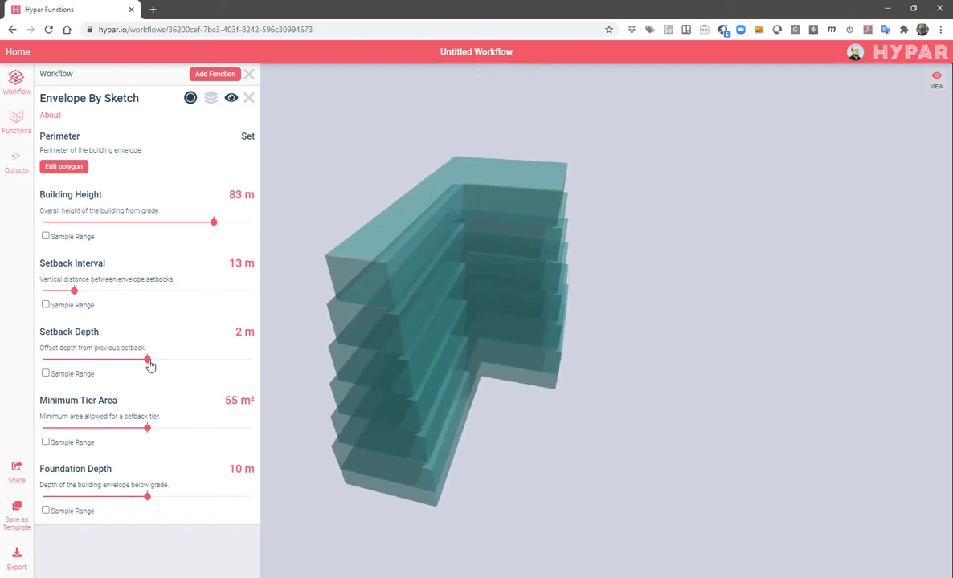
drag(148, 362, 95, 360)
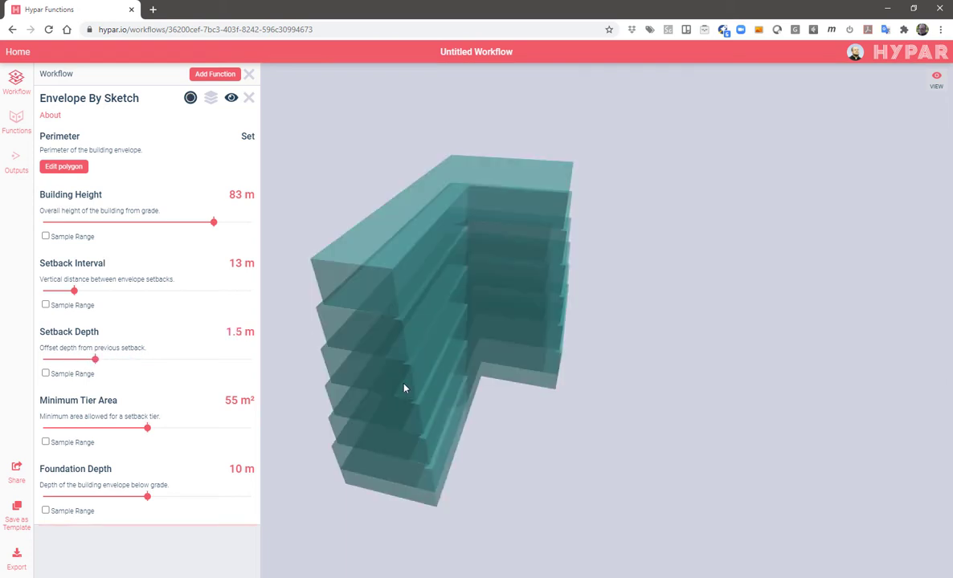
Step: Lower minimum tier area to 19 m² and push building height to its 100 m maximum
drag(404, 389, 465, 375)
drag(147, 428, 61, 430)
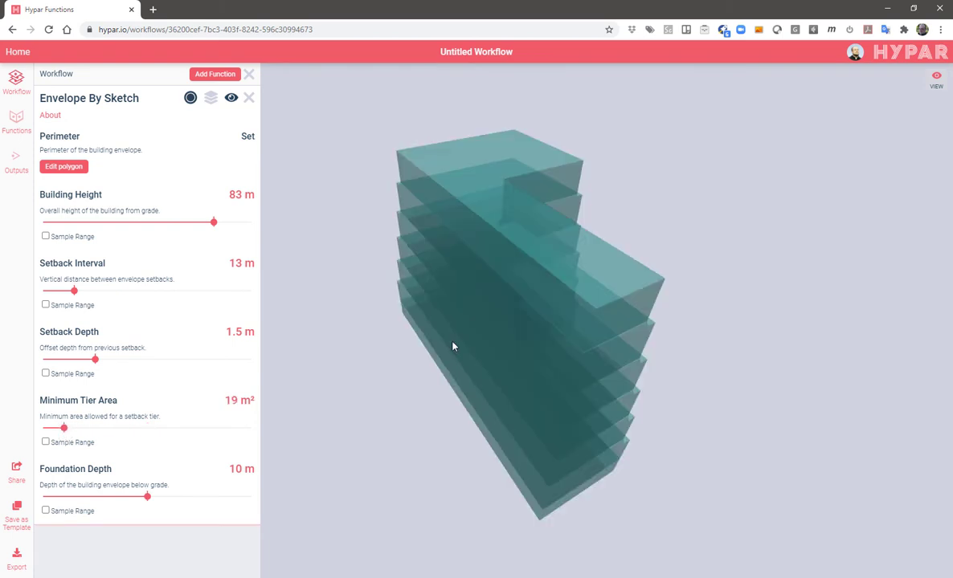
drag(452, 347, 518, 339)
drag(211, 232, 266, 221)
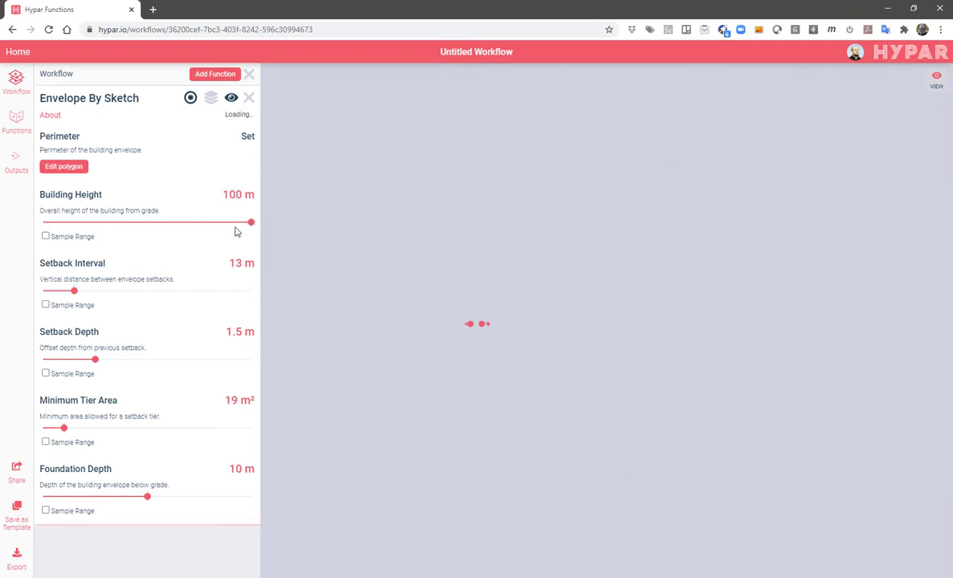
mouse_move(472, 272)
mouse_down()
mouse_move(478, 276)
mouse_move(477, 265)
mouse_up()
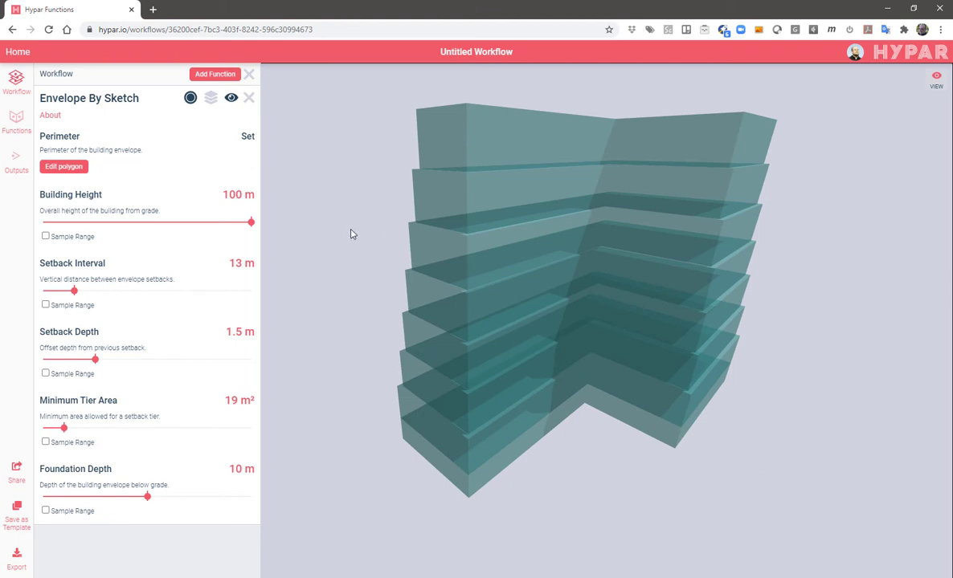
Step: Enable Sample Range for height, setback interval, setback depth, minimum tier area and foundation depth
click(46, 237)
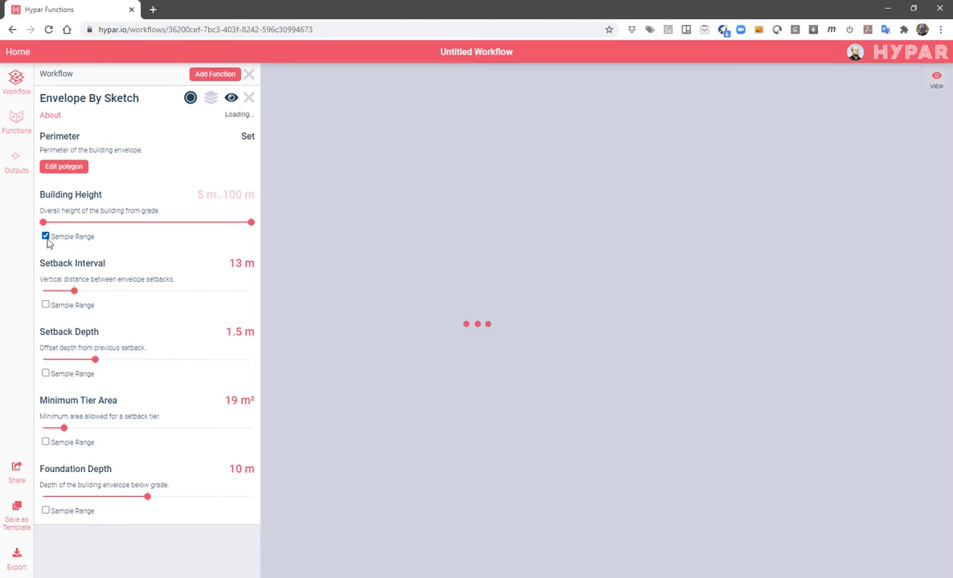
click(46, 305)
click(46, 374)
click(46, 442)
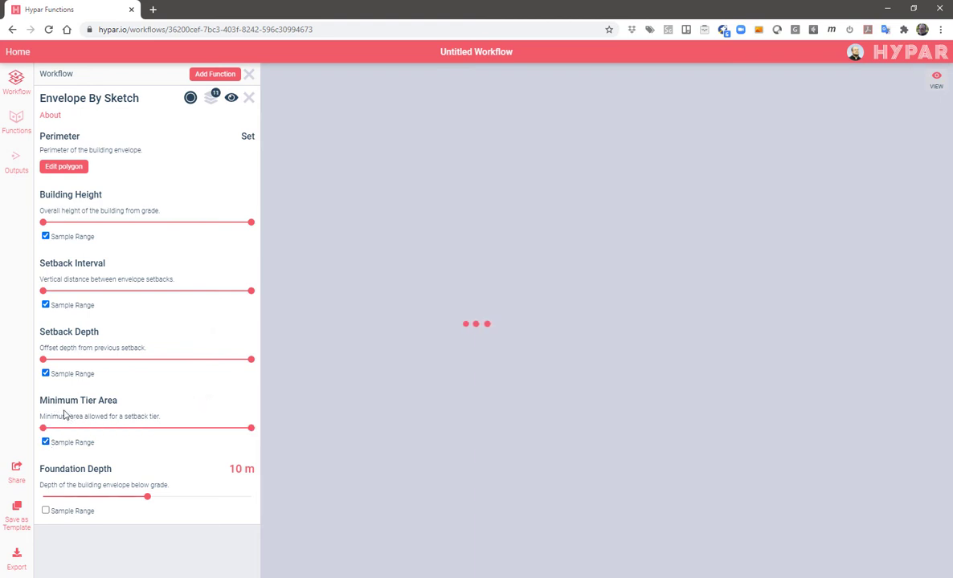
click(46, 511)
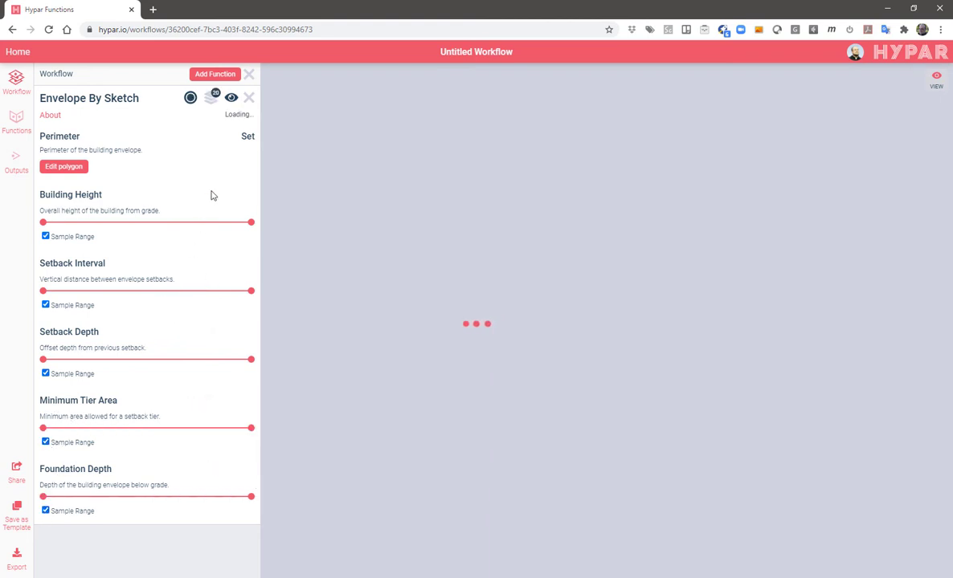
Step: Bring up the generated Envelope By Sketch design alternatives and browse through them
click(212, 99)
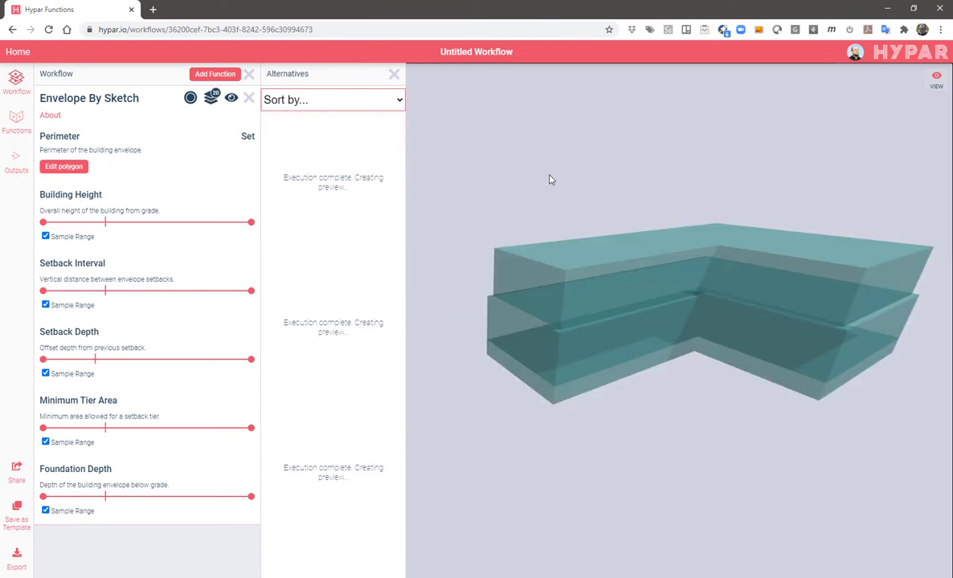
scroll(369, 305, down, 3)
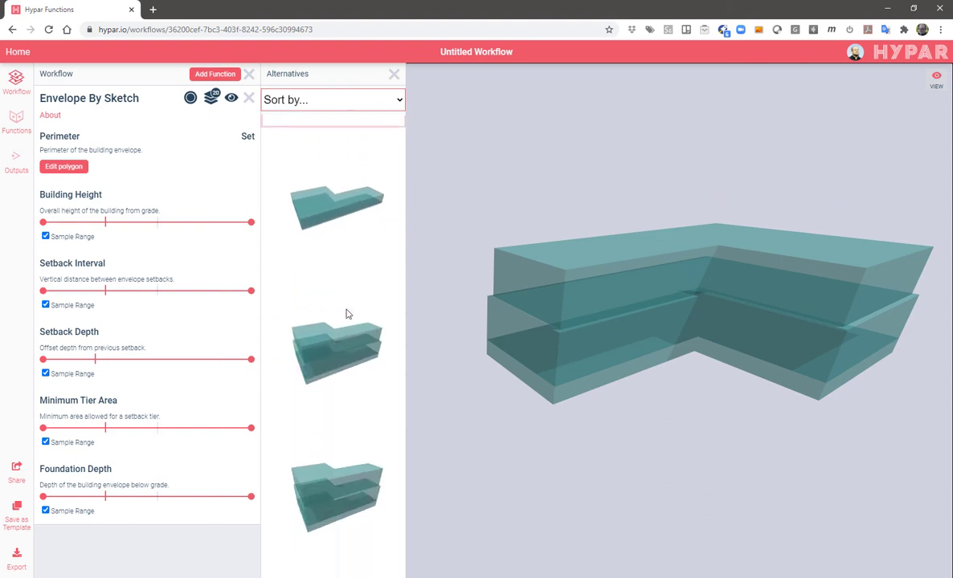
scroll(347, 313, down, 2)
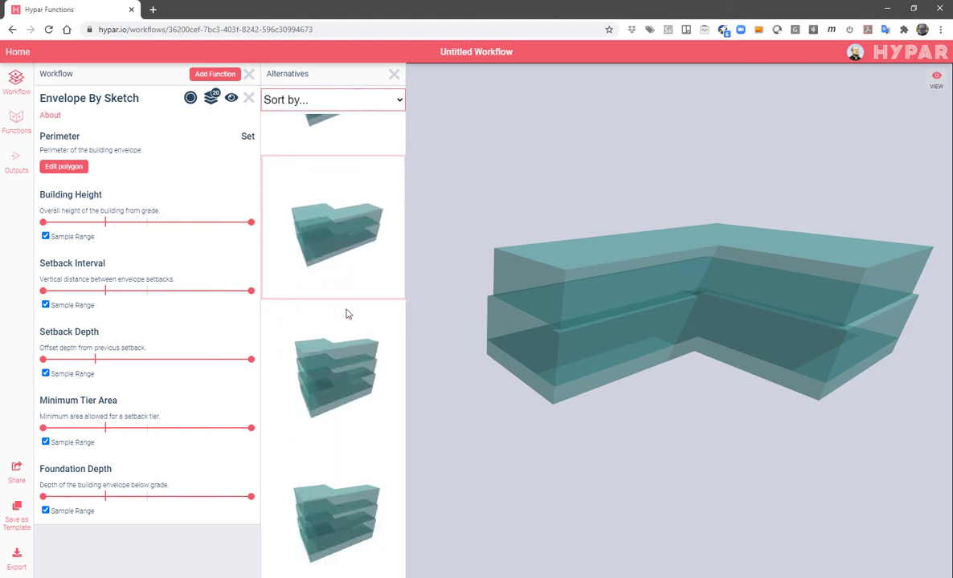
scroll(347, 313, down, 4)
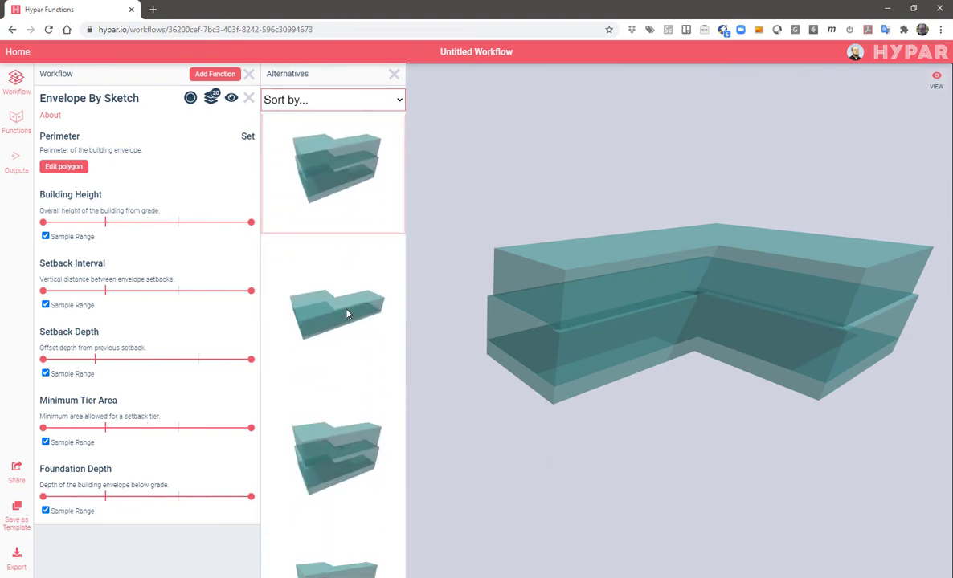
Step: Review the Envelope By Sketch outputs, then select the third, taller multi-tier alternative
click(15, 161)
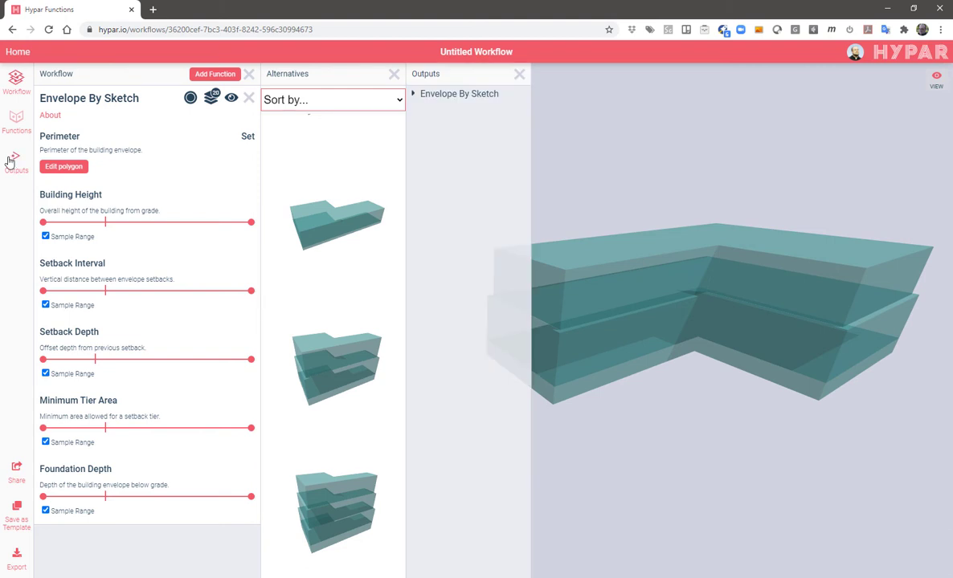
click(413, 96)
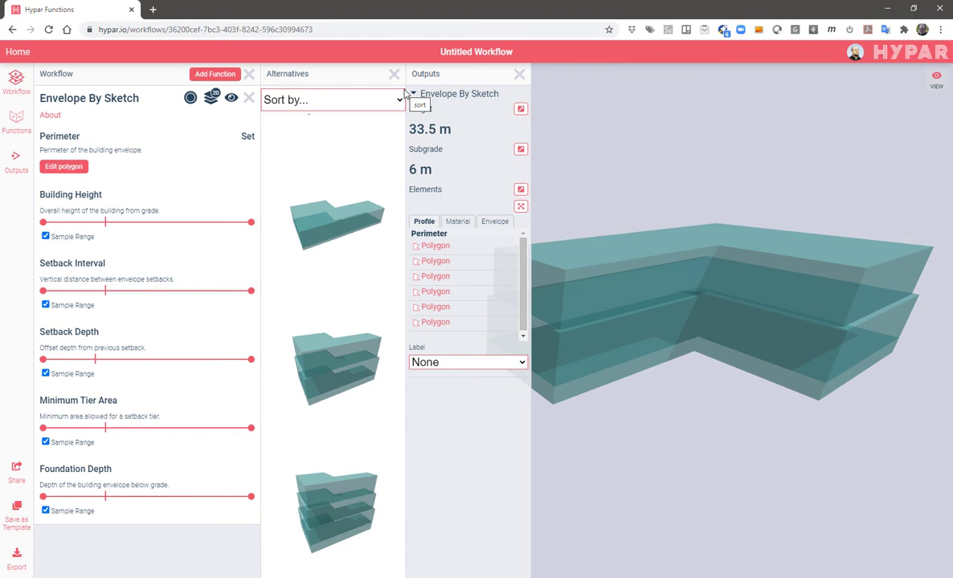
click(519, 73)
click(329, 469)
scroll(640, 243, down, 5)
drag(641, 244, 699, 357)
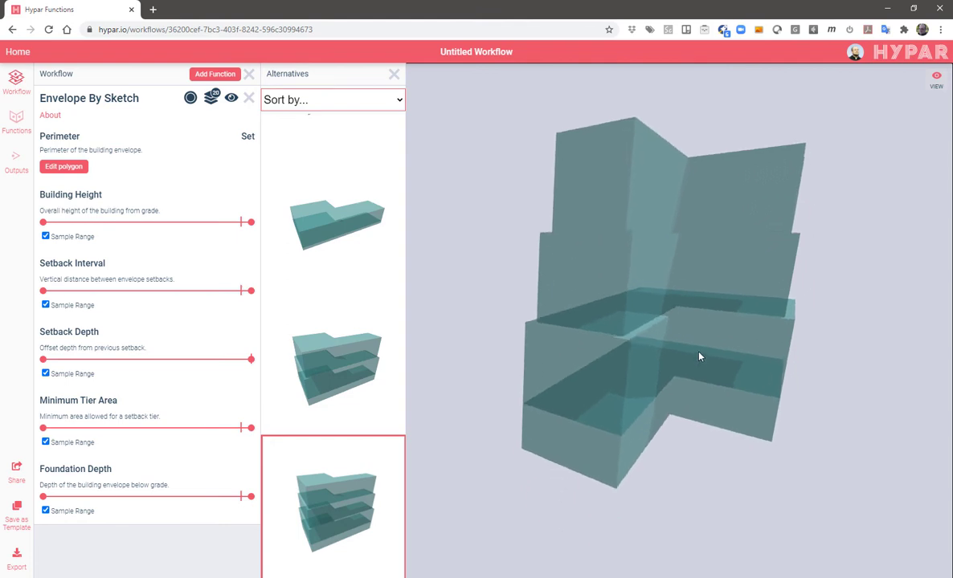
Step: Turn on the ground grid beneath the building from the VIEW options
click(937, 75)
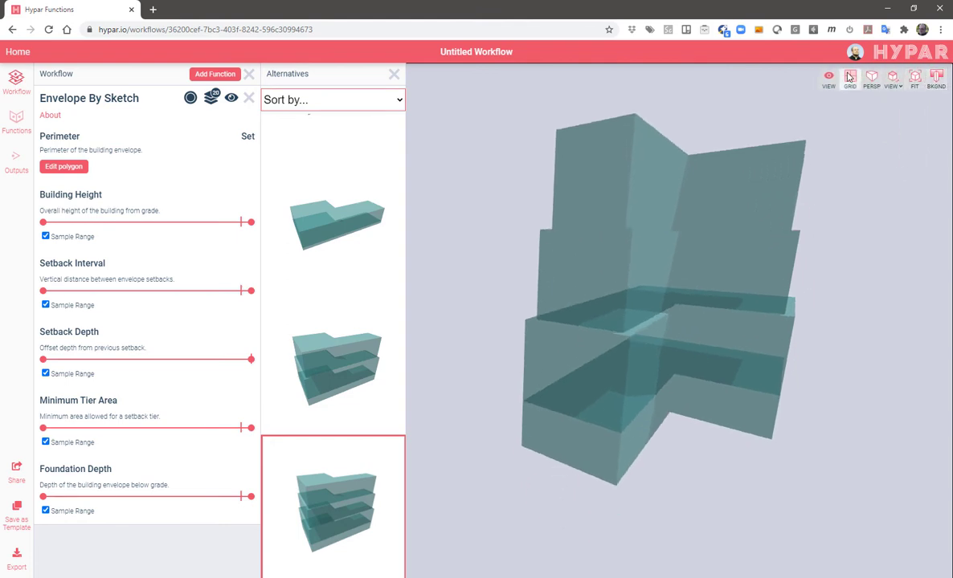
click(850, 78)
scroll(723, 225, up, 5)
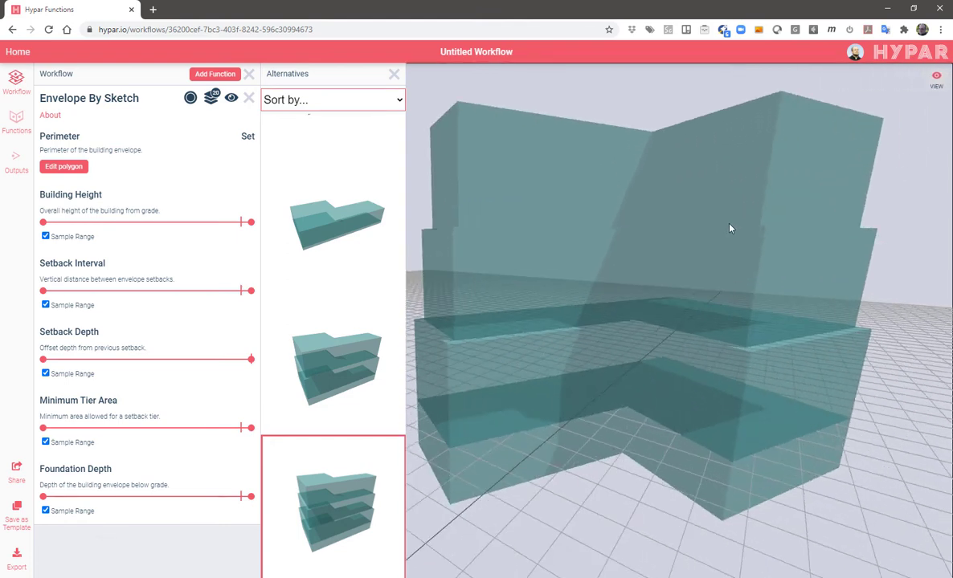
scroll(729, 228, down, 5)
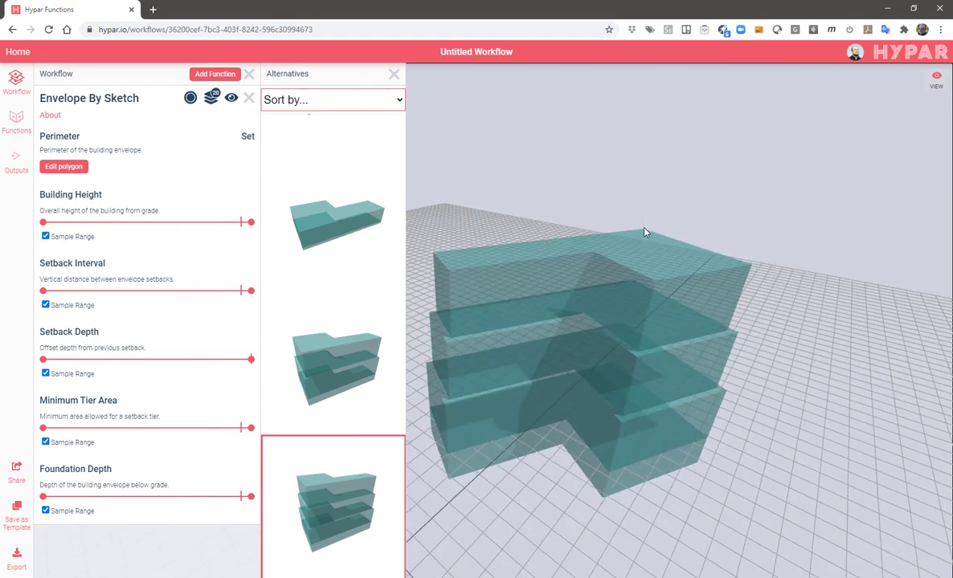
Step: Edit the polygon, drag two perimeter corners inward toward the notch, and update the envelope
drag(643, 232, 650, 240)
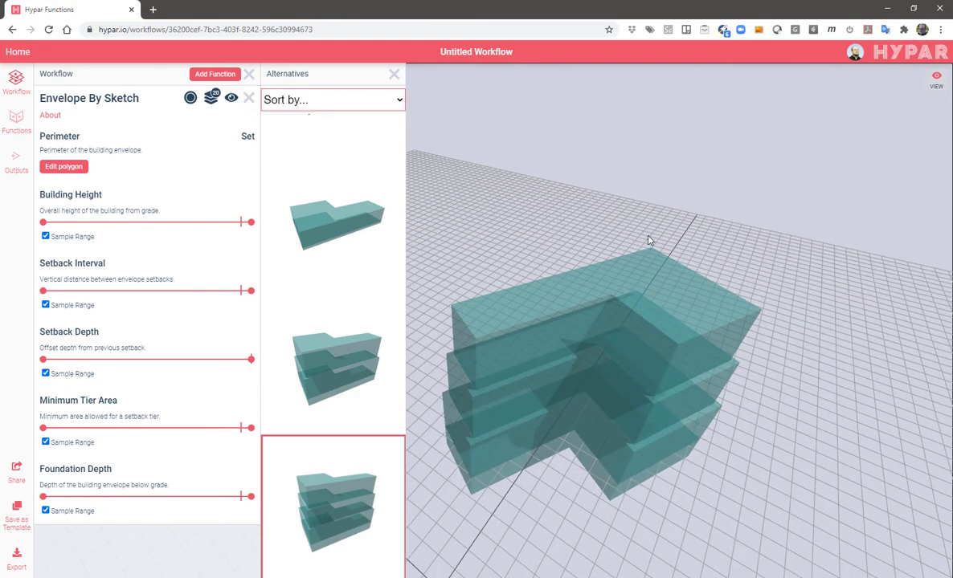
click(394, 74)
click(71, 167)
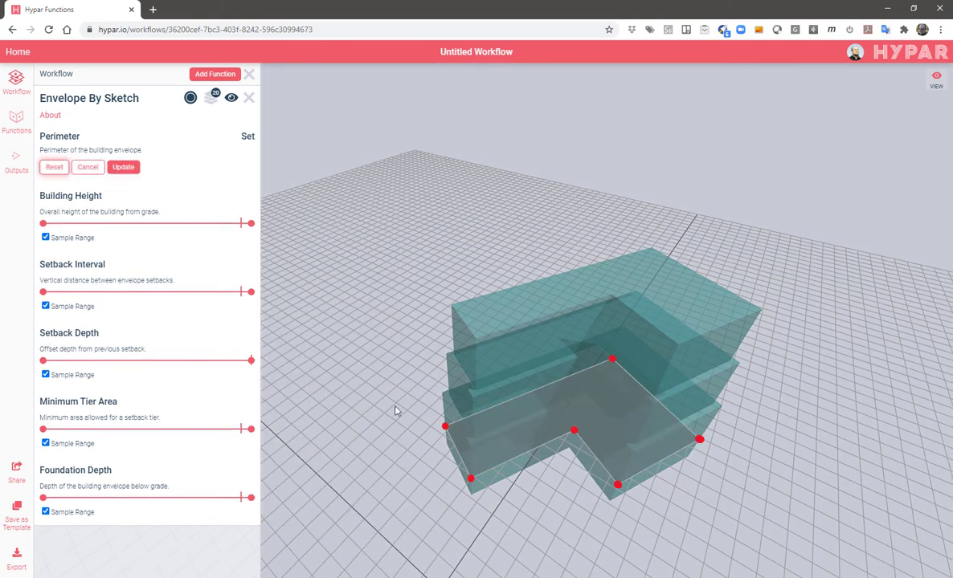
drag(446, 426, 522, 401)
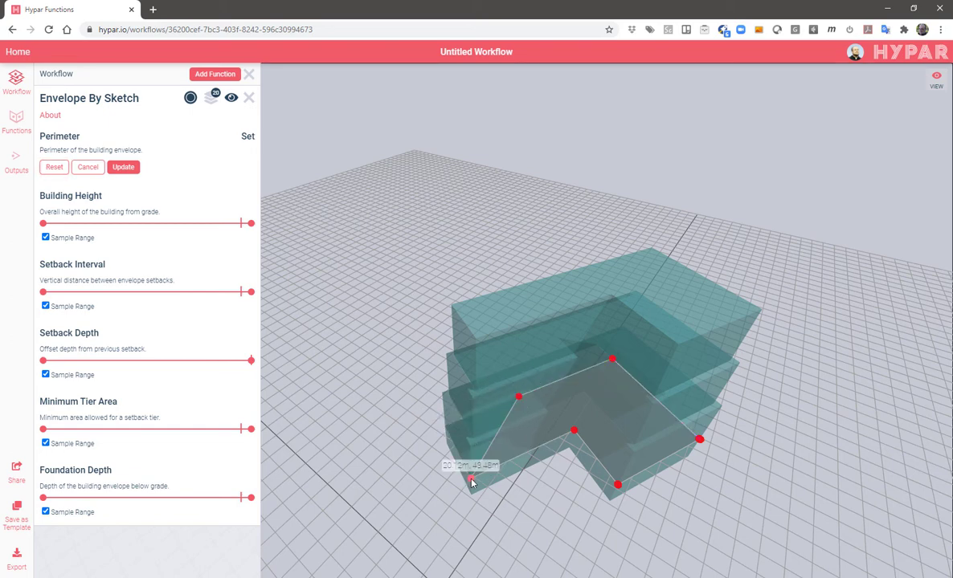
drag(473, 482, 547, 447)
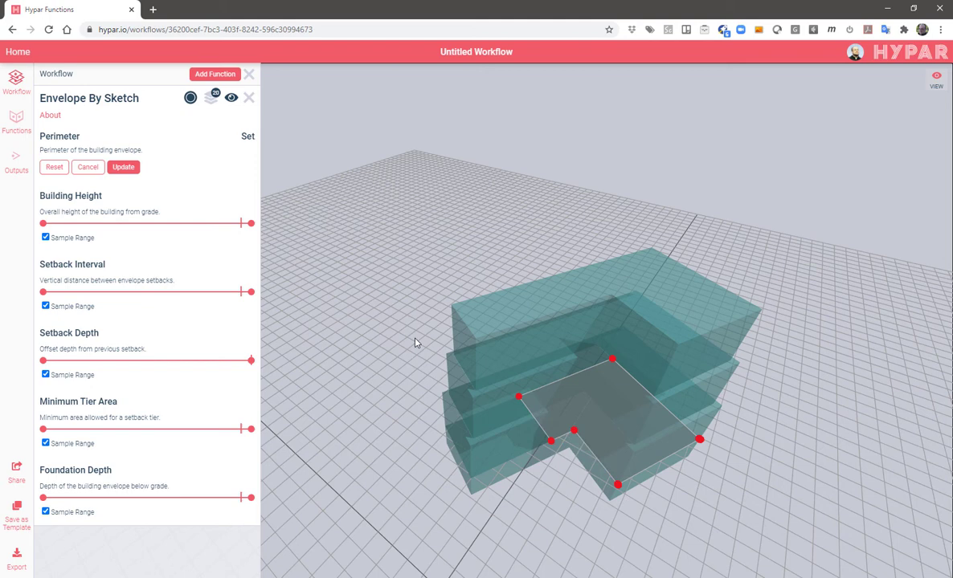
click(123, 166)
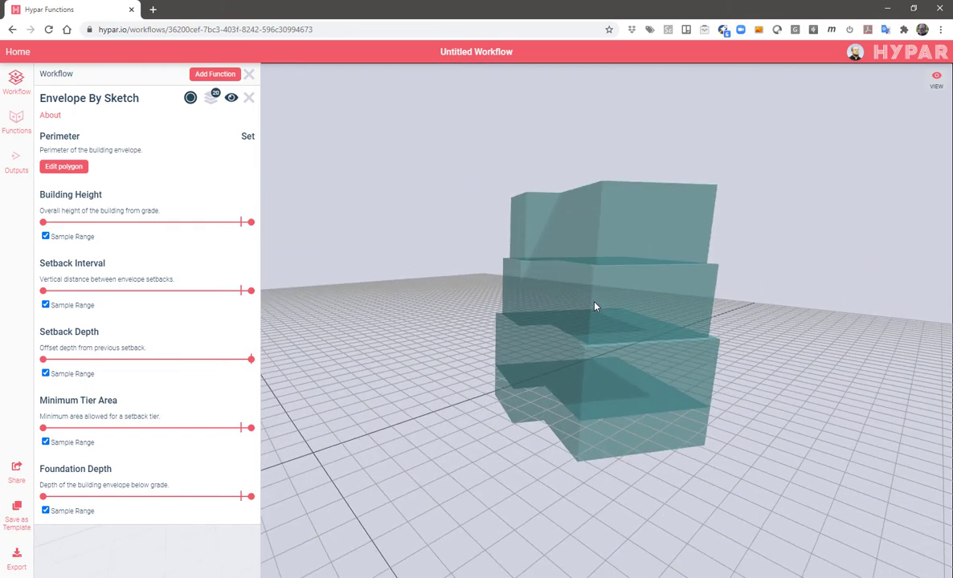
drag(594, 306, 612, 326)
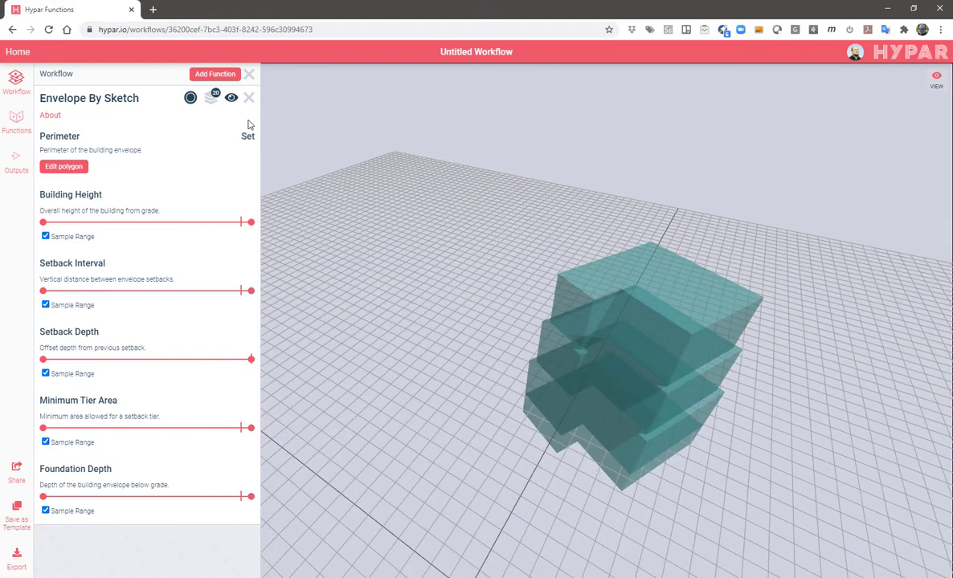
Step: Delete the Envelope By Sketch function from the workflow and confirm
click(188, 99)
click(249, 98)
click(524, 103)
Step: Search the library for 'env' and insert Envelope By Centerline
click(336, 100)
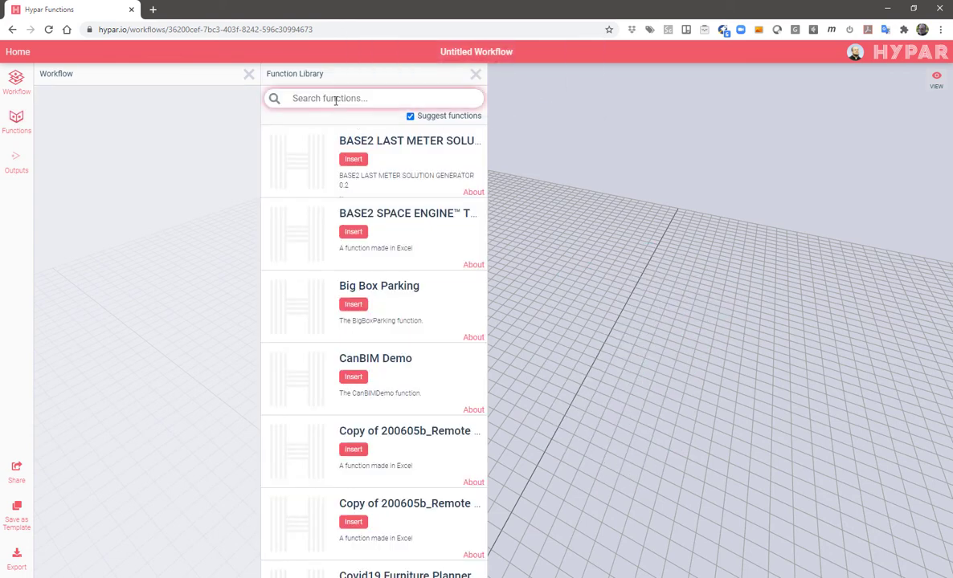
text(env)
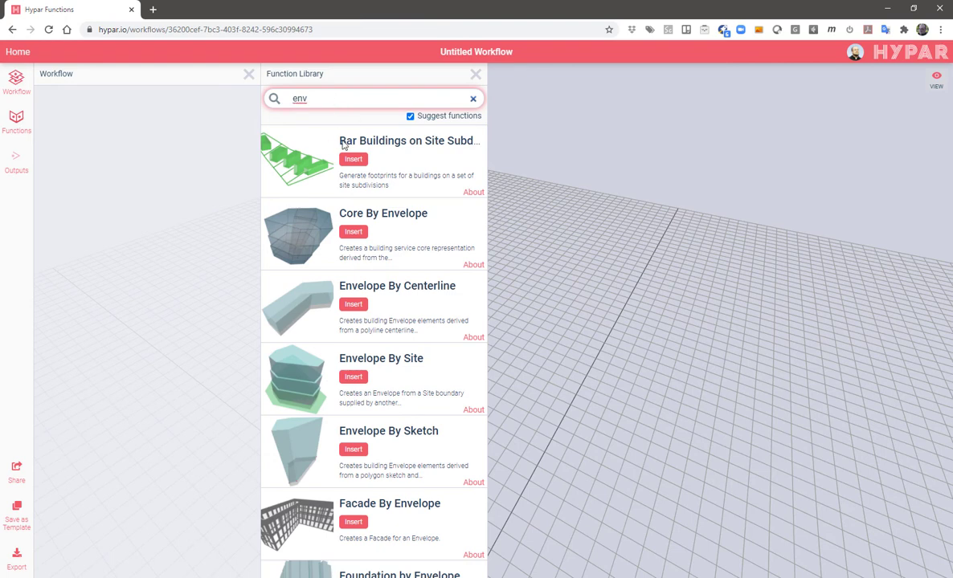
click(352, 305)
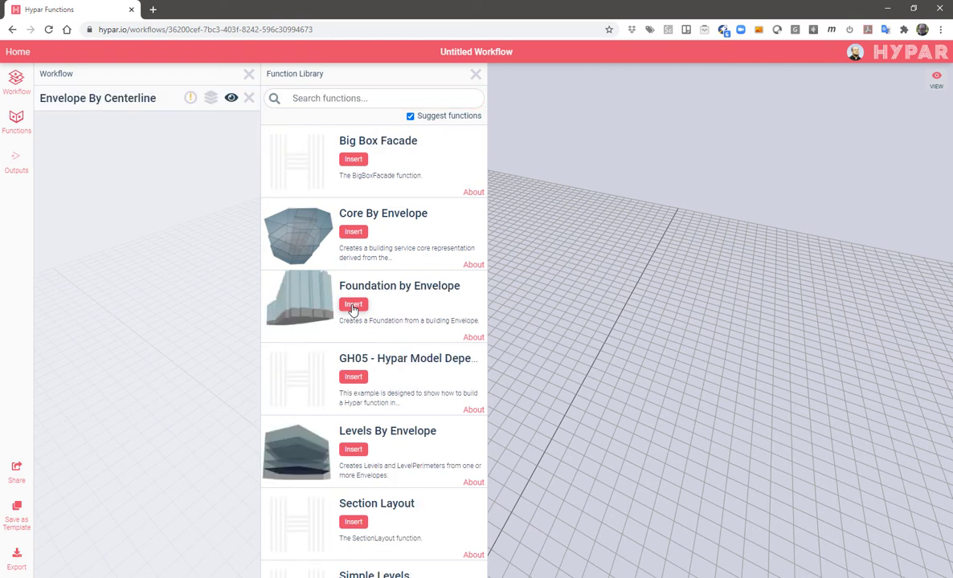
click(476, 74)
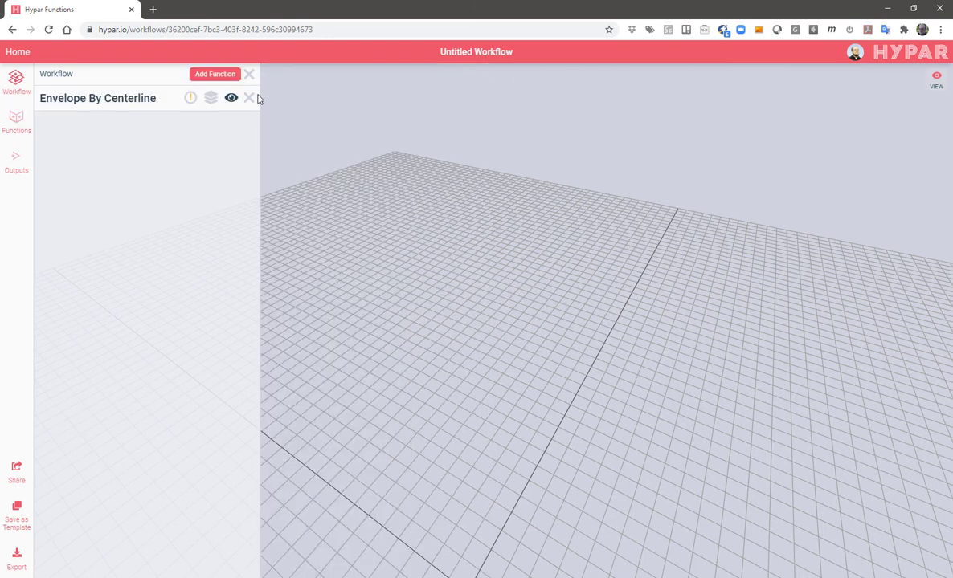
Step: Draw and save a four-point zigzag centerline, producing a 53 m tall, 20 m wide bar
click(178, 99)
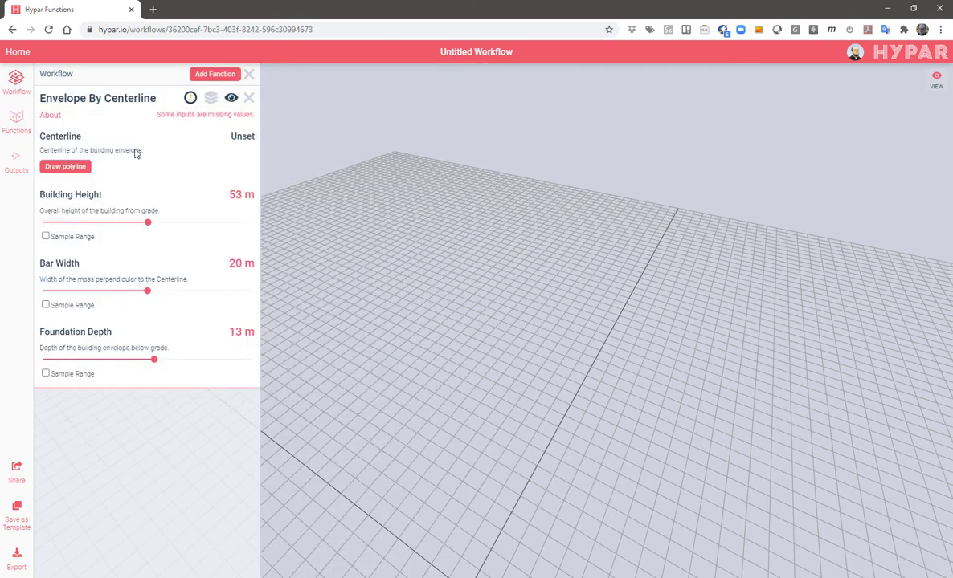
click(66, 168)
click(362, 266)
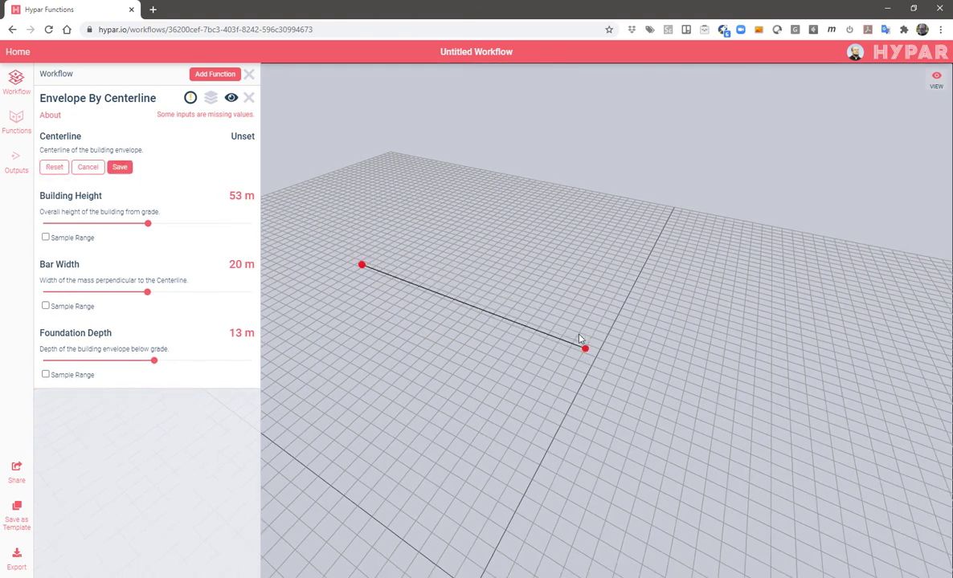
click(584, 349)
double_click(500, 478)
click(675, 563)
click(120, 167)
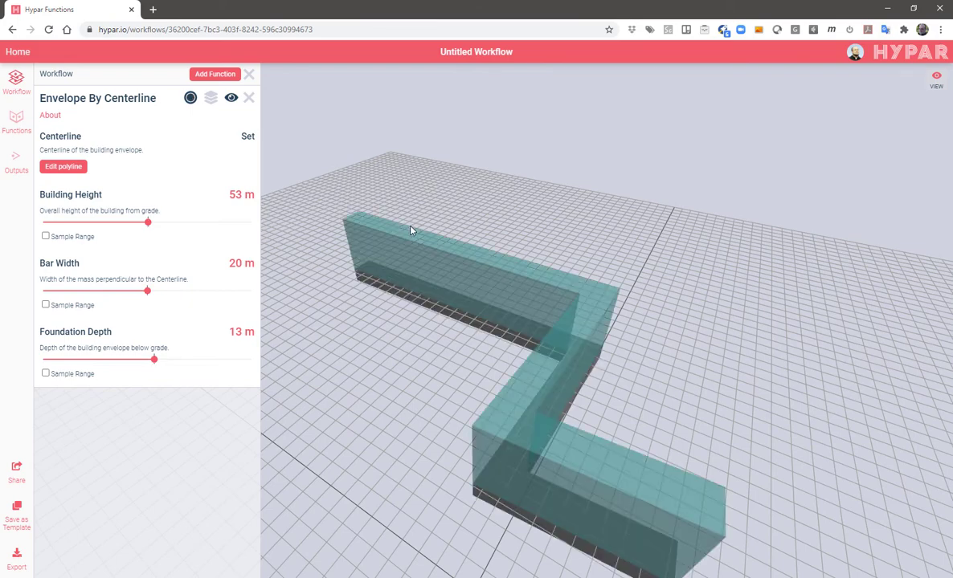
Step: Drag Bar Width to its 30 m maximum so the zigzag mass regenerates wider
drag(410, 238, 500, 236)
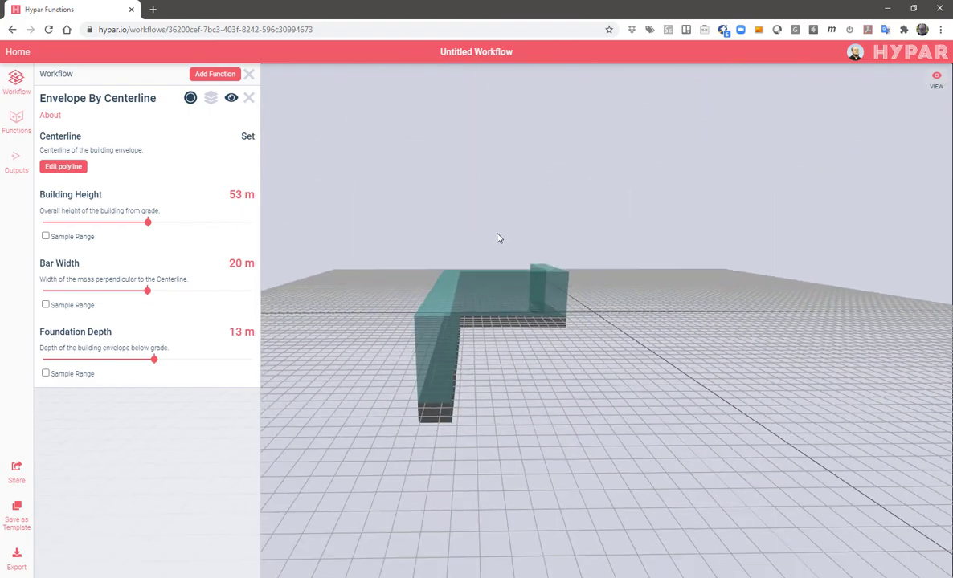
scroll(500, 236, up, 2)
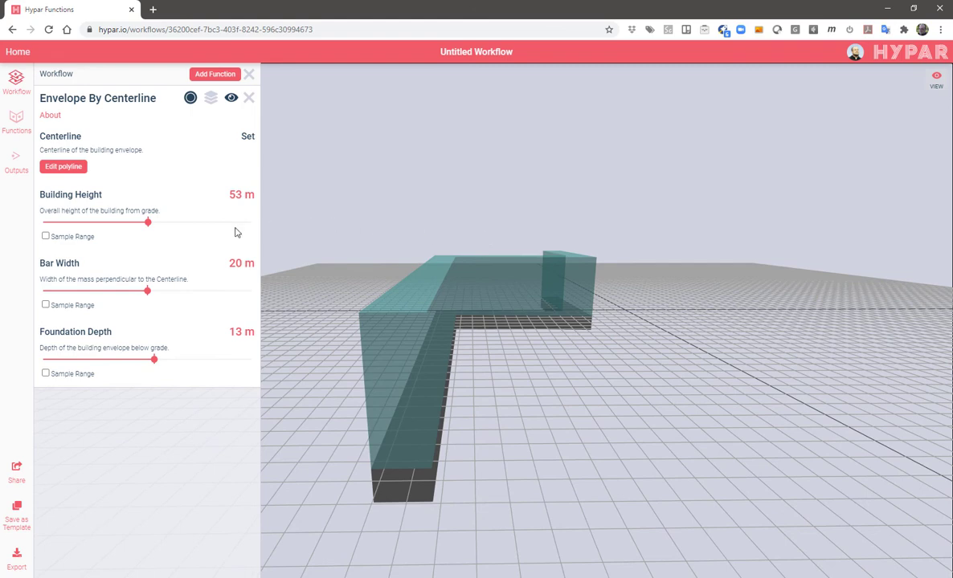
drag(149, 294, 252, 291)
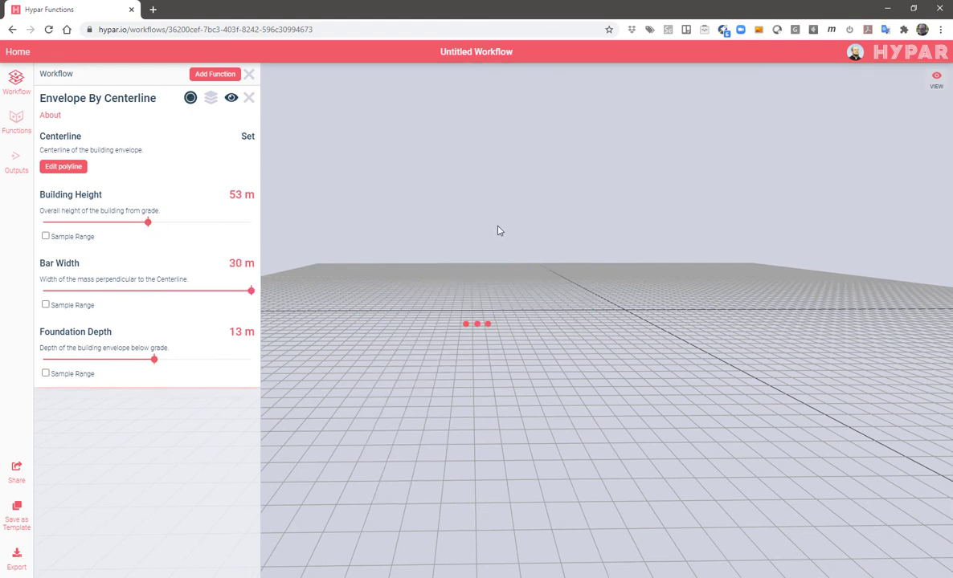
drag(504, 245, 553, 272)
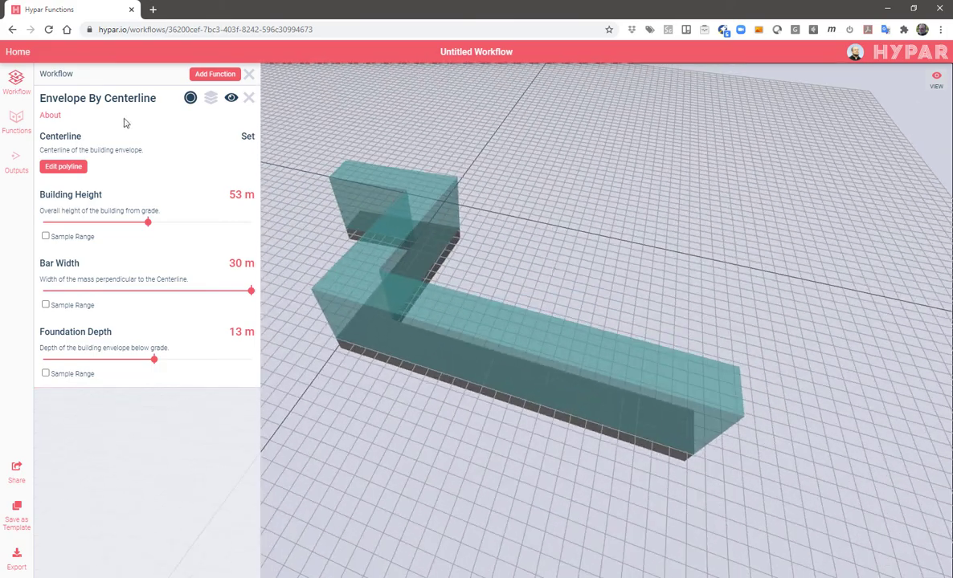
Step: Edit the centerline: shorten its end, add and move vertices into a U shape, then update
click(64, 167)
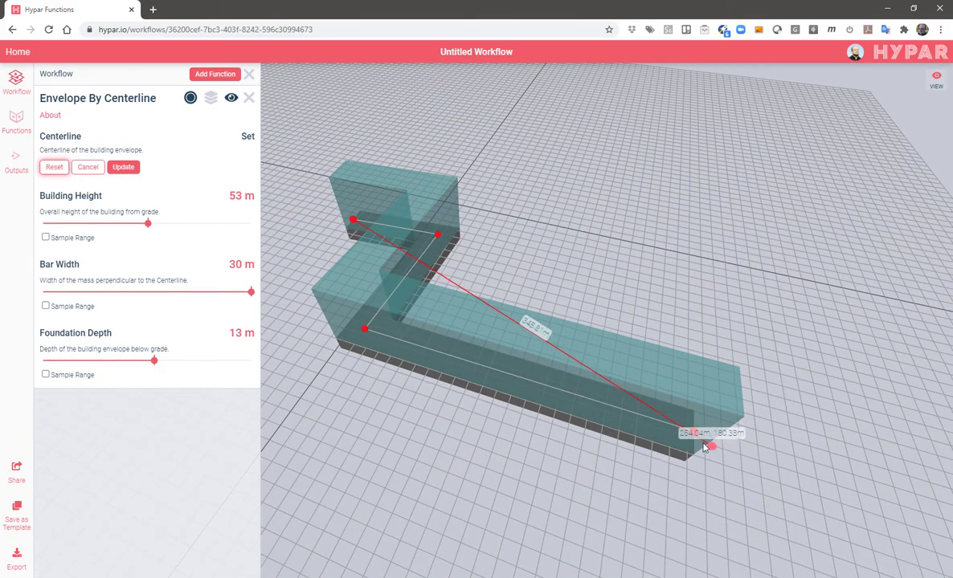
drag(693, 434, 477, 366)
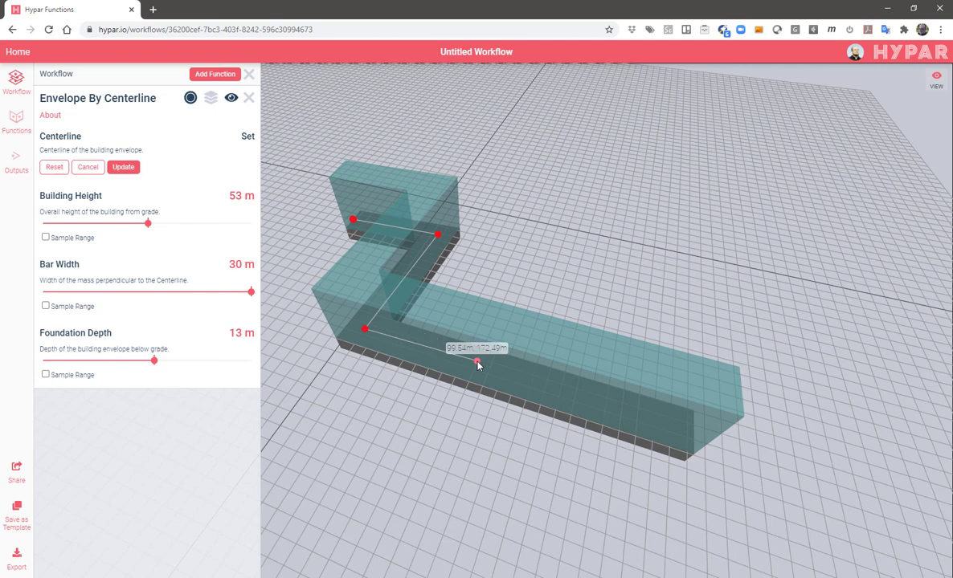
mouse_move(446, 351)
drag(439, 352, 495, 250)
drag(438, 352, 516, 375)
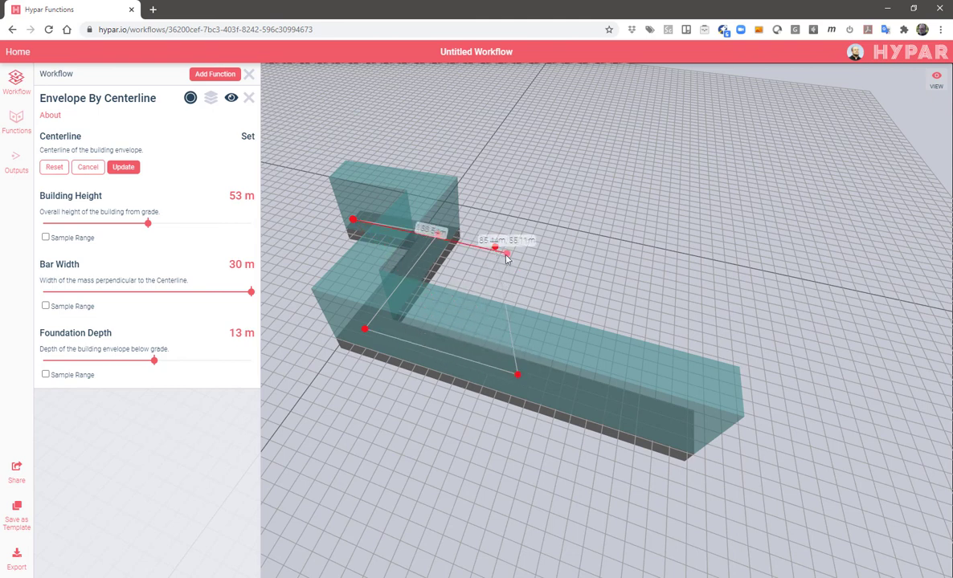
click(555, 266)
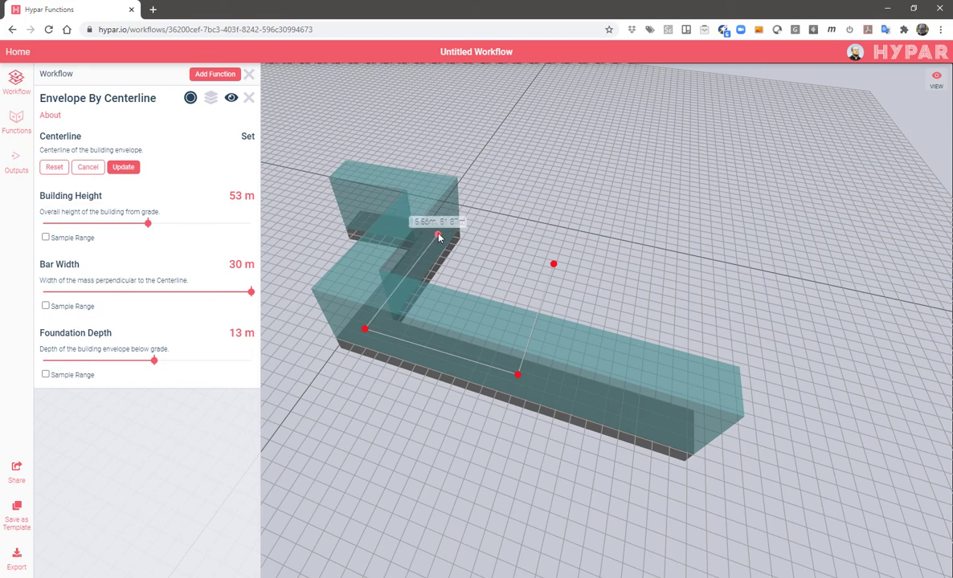
click(125, 167)
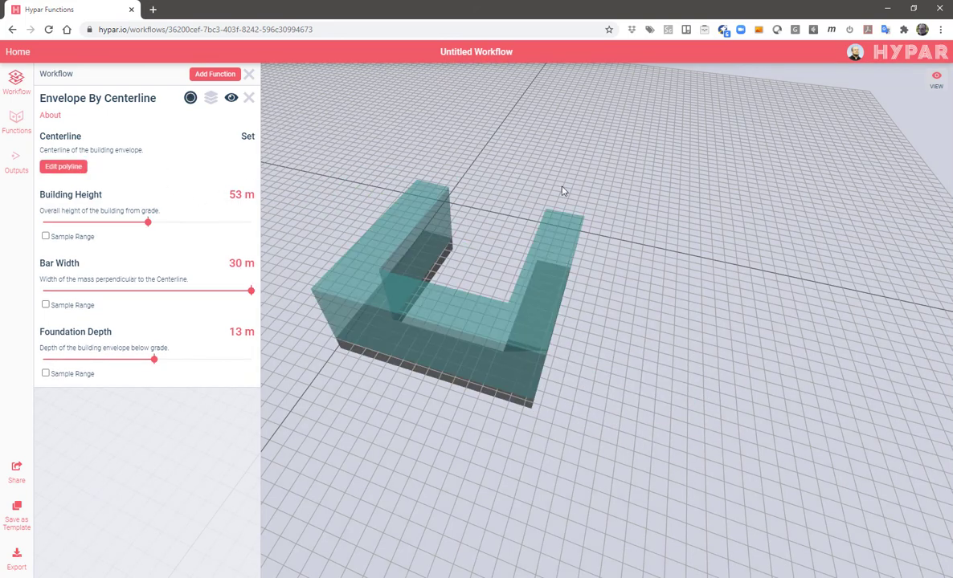
drag(586, 203, 496, 288)
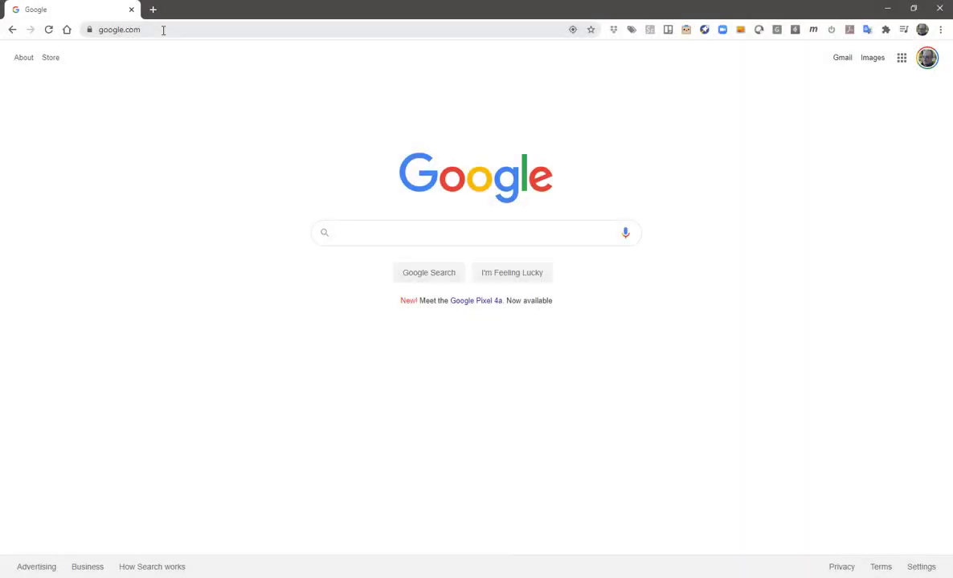
Step: Navigate Chrome to github.com/hypar-io/BuildingBlocks using the address-bar autocomplete
click(163, 30)
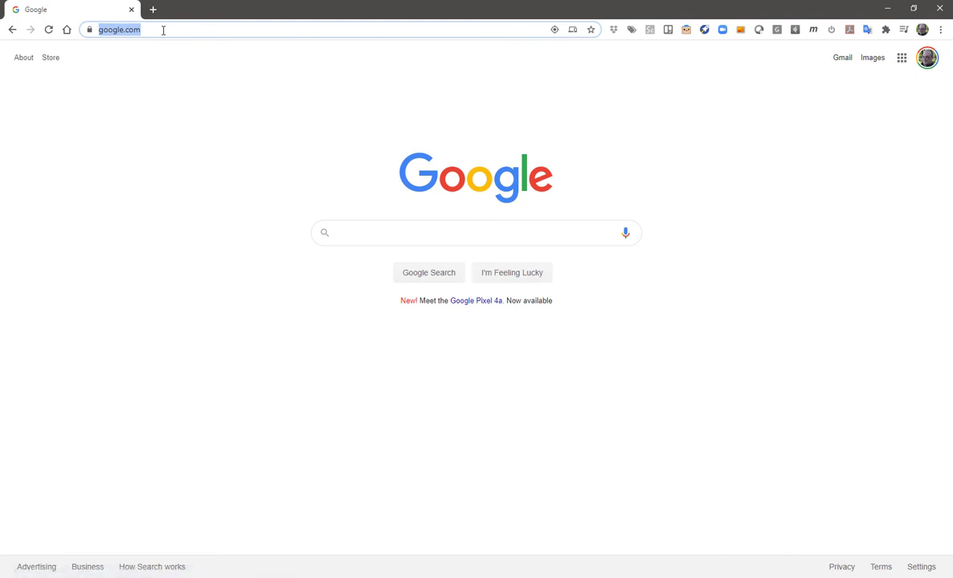
text(git)
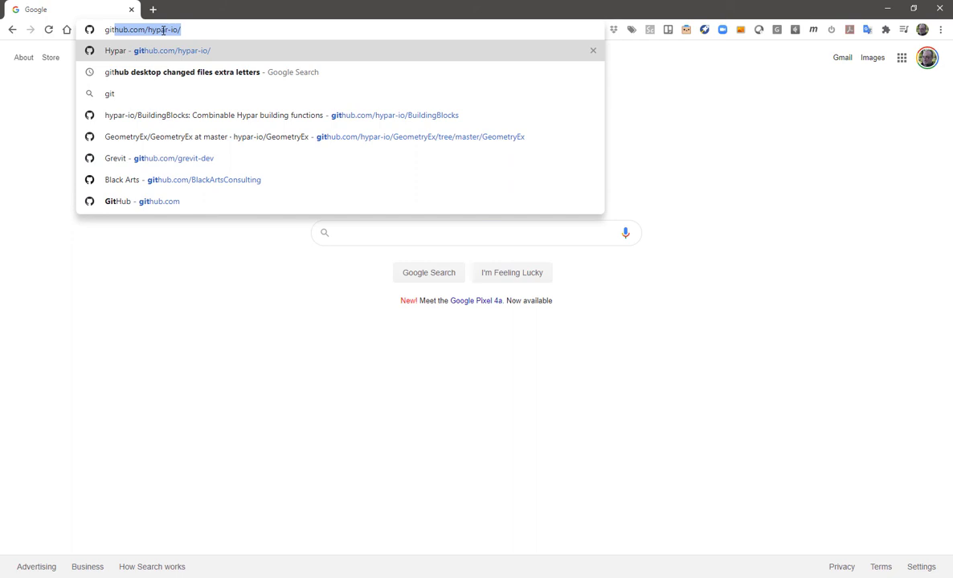
key(Right)
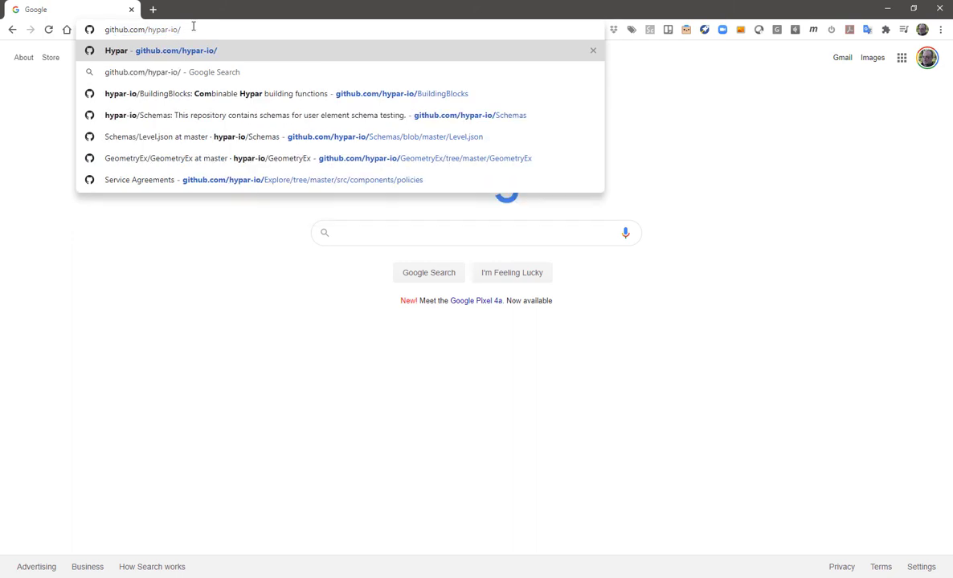
text(building)
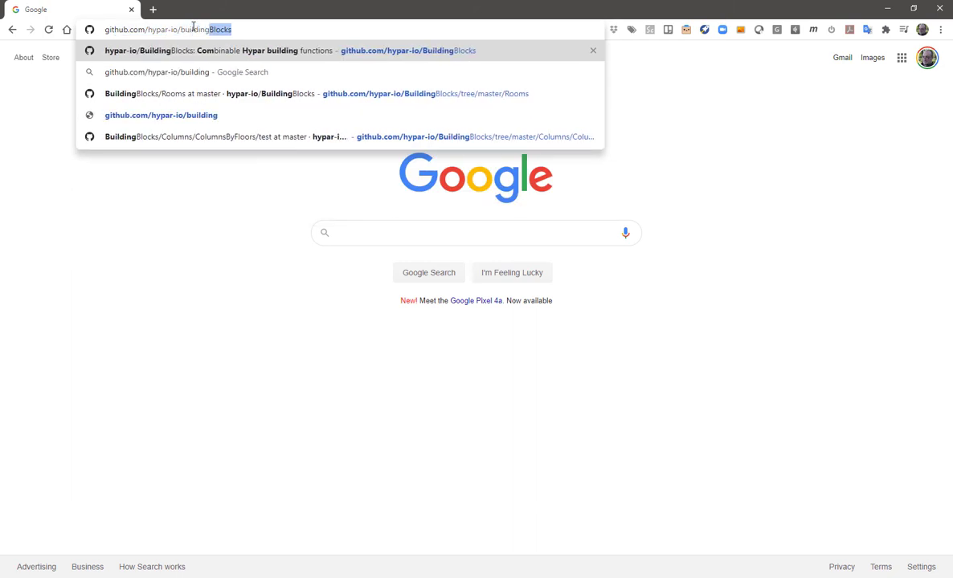
key(Return)
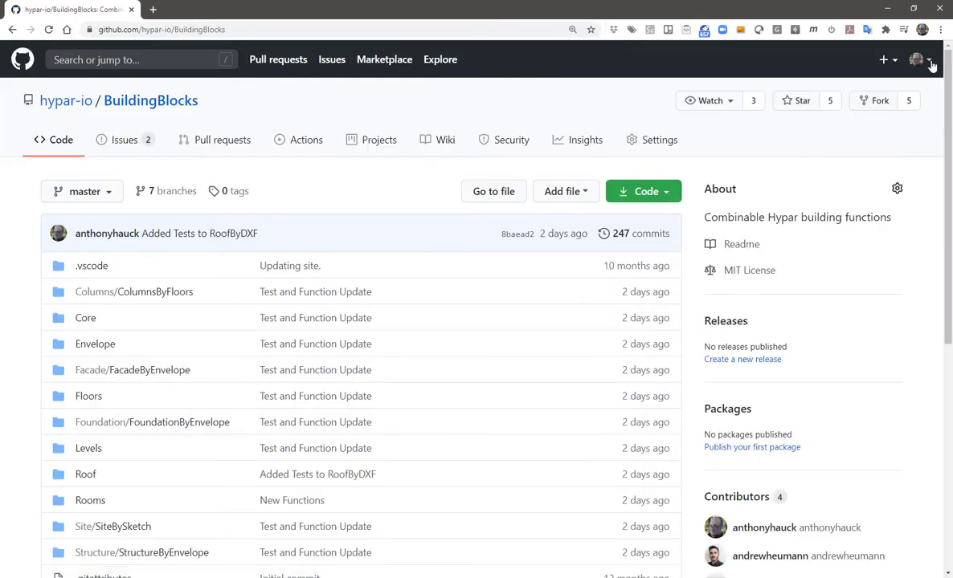
Step: Open the Envelope folder listing its three envelope functions, then follow the hypar-io breadcrumb link
drag(948, 68, 949, 194)
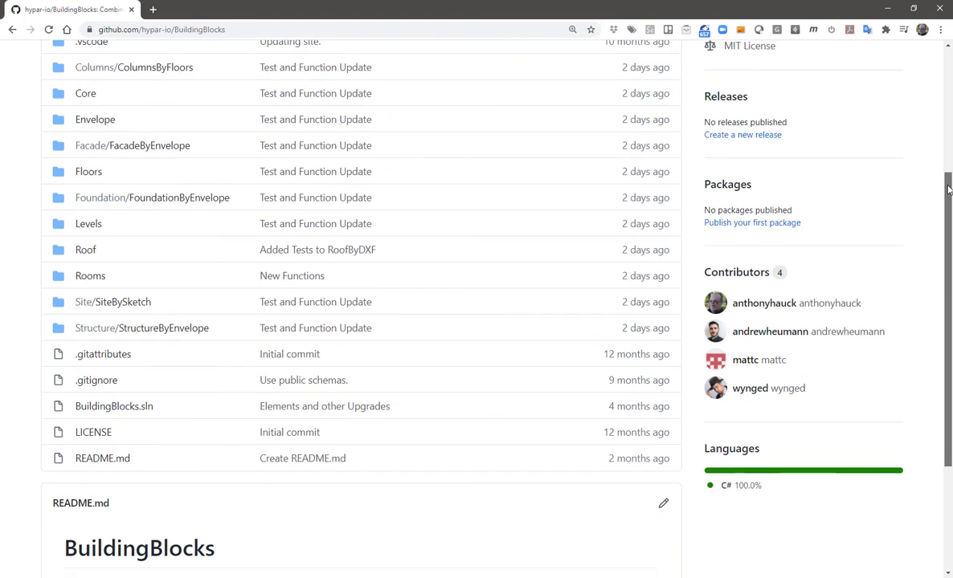
click(95, 120)
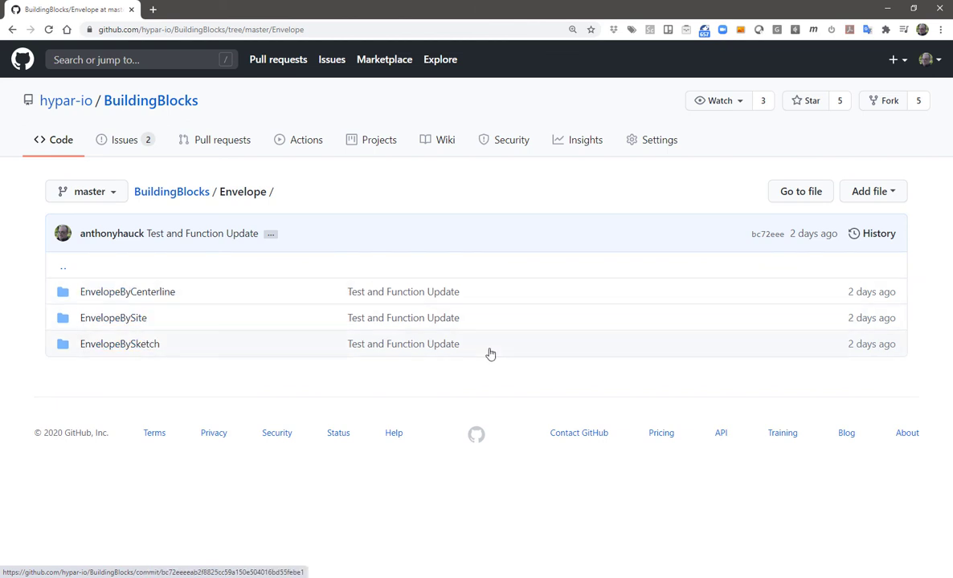
click(71, 104)
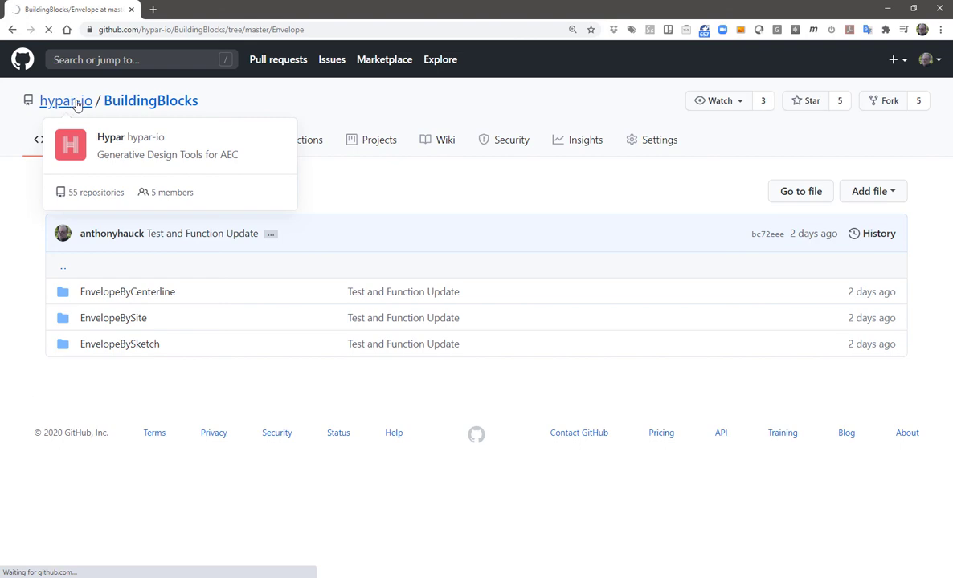